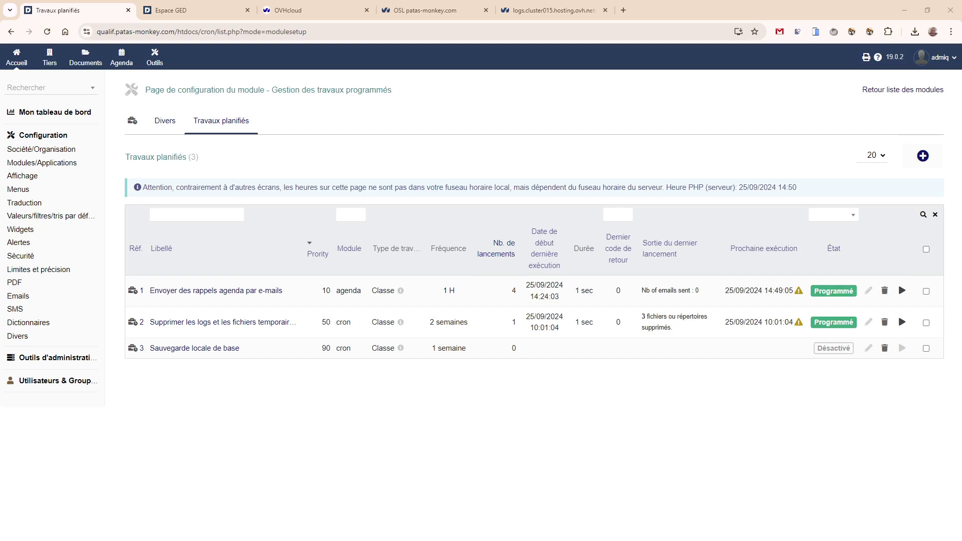
Return to the module list and open the settings of the Travaux planifiés module in the Système section
click(890, 94)
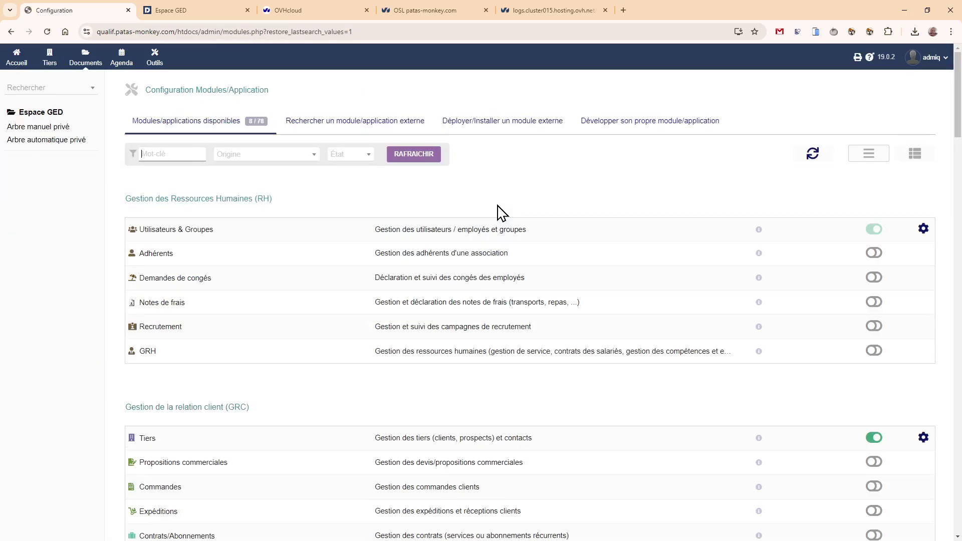
scroll(506, 218, down, 20)
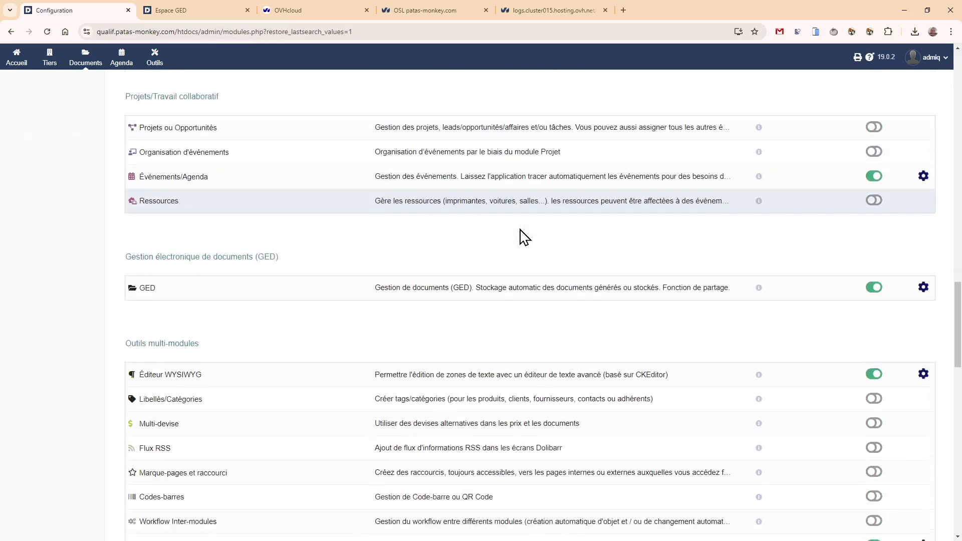
scroll(521, 236, down, 15)
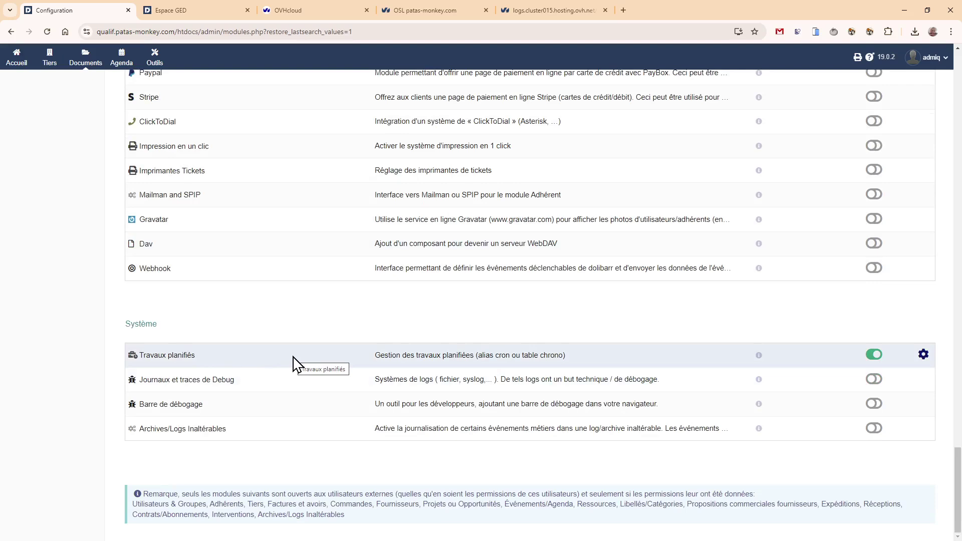
click(923, 355)
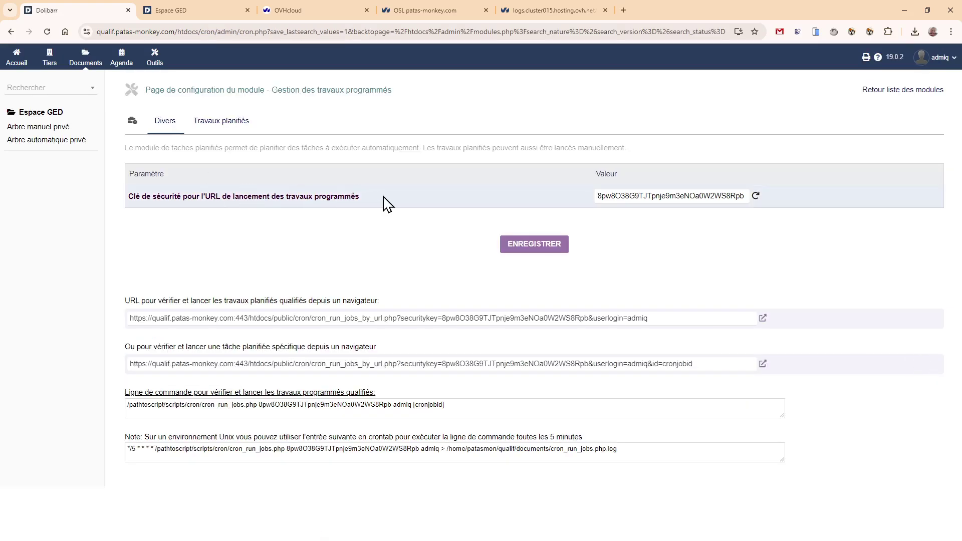
Review the scheduled jobs module's security key setting, its URL for launching a specific task, and the list of planned jobs
drag(384, 198, 122, 202)
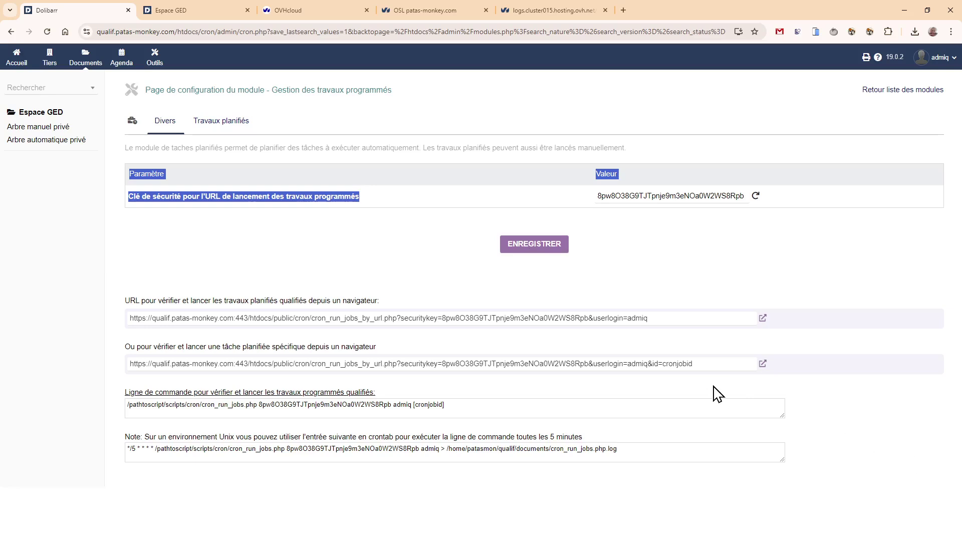
click(707, 363)
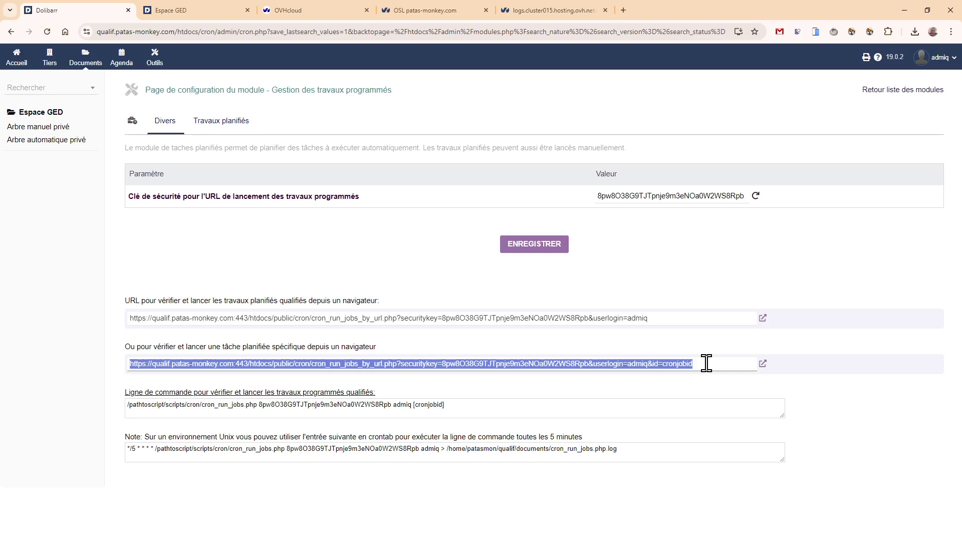
click(228, 131)
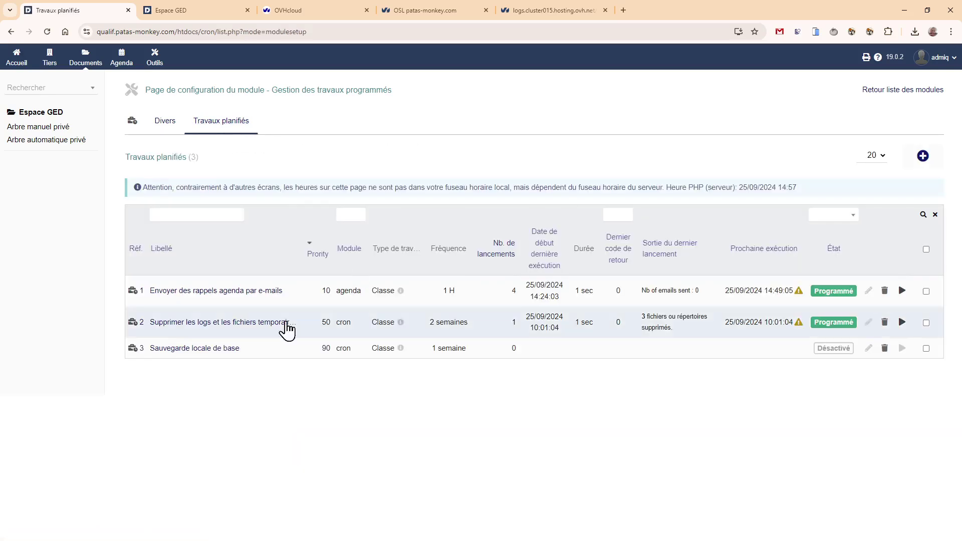
Examine the cronjobid parameter at the end of the specific-task URL and compare it with the references in the planned jobs list
click(173, 132)
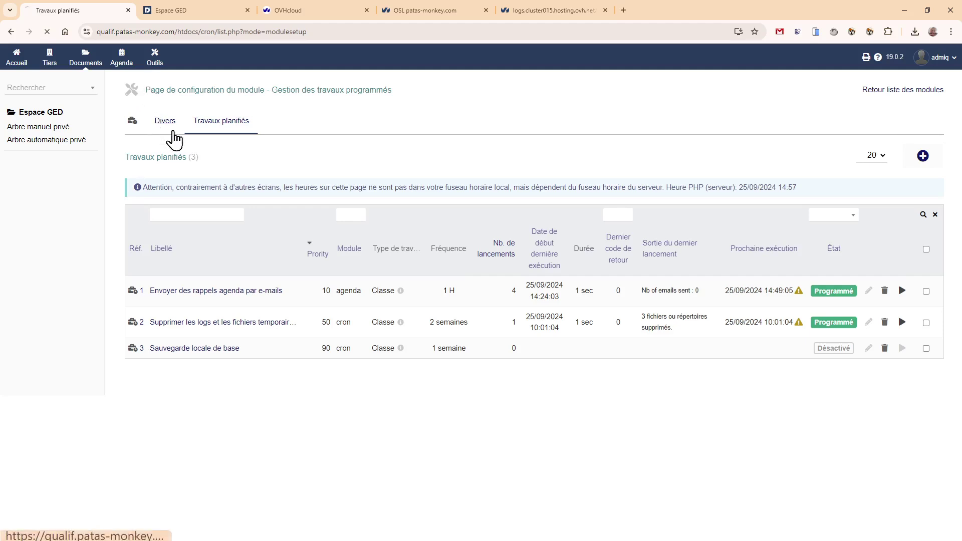
click(687, 364)
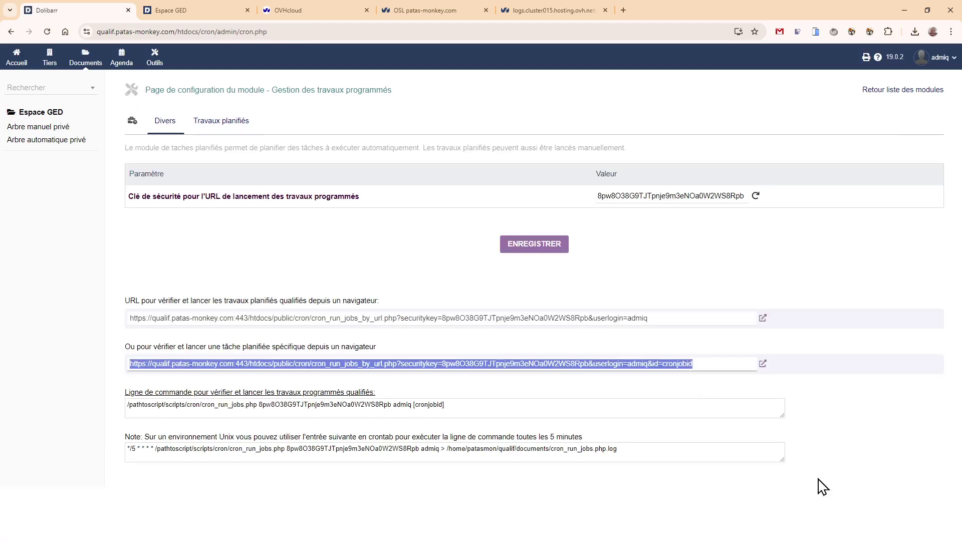
drag(662, 364, 730, 363)
click(704, 364)
click(671, 364)
click(737, 361)
click(636, 393)
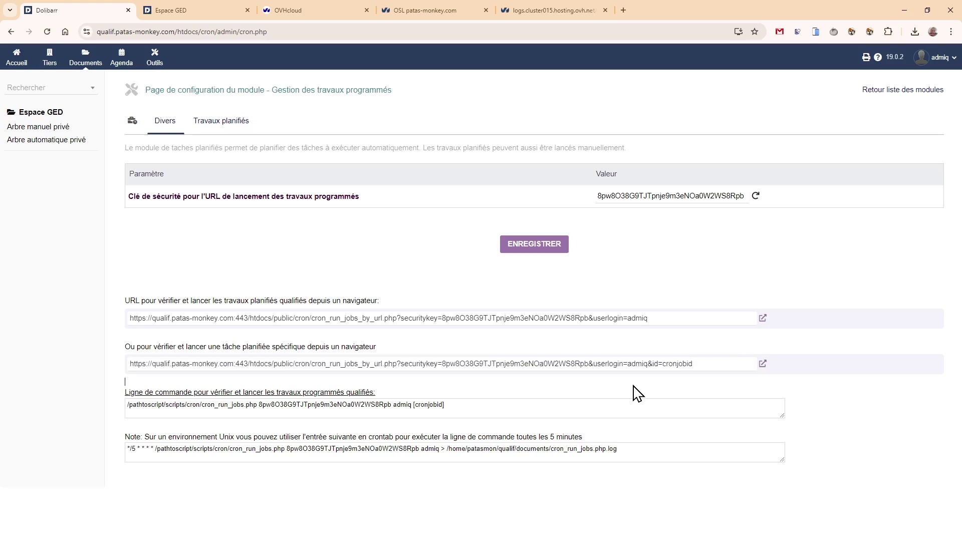
click(220, 129)
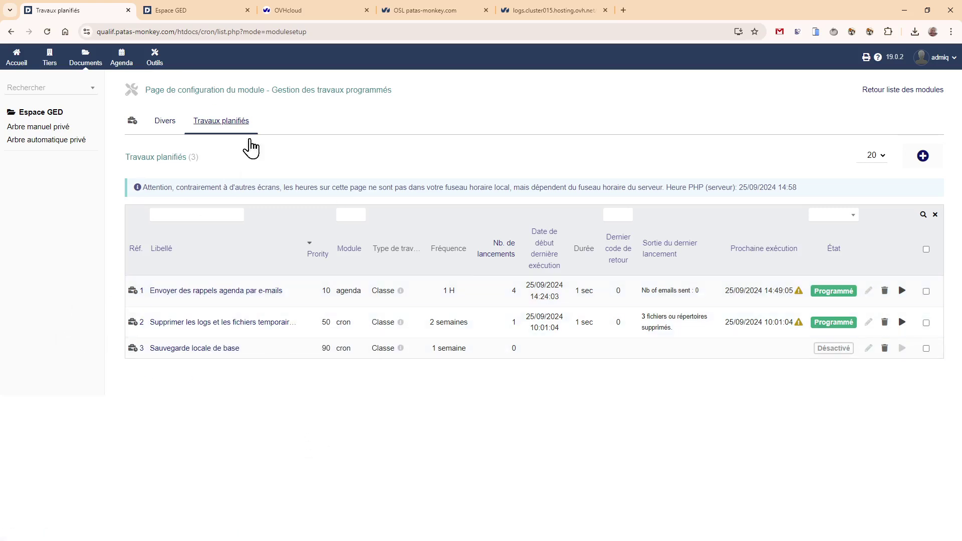
click(166, 122)
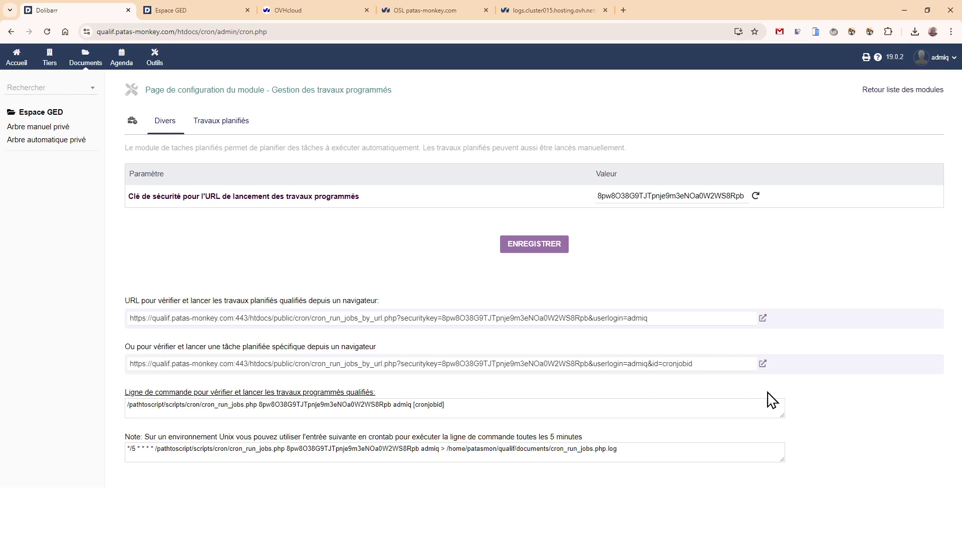
Open the specific-task launch URL and run job 1 by replacing cronjobid with 1 in the address
click(762, 365)
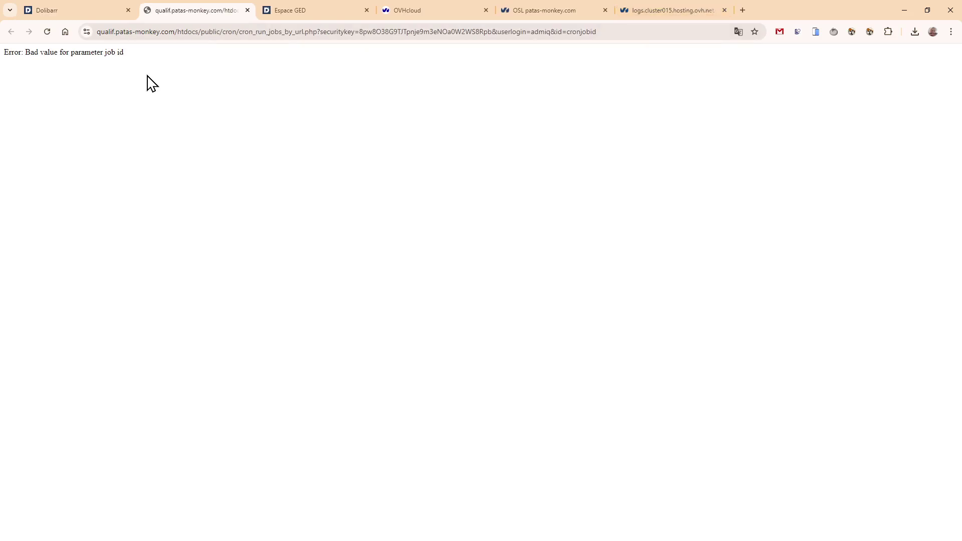
drag(567, 32, 633, 32)
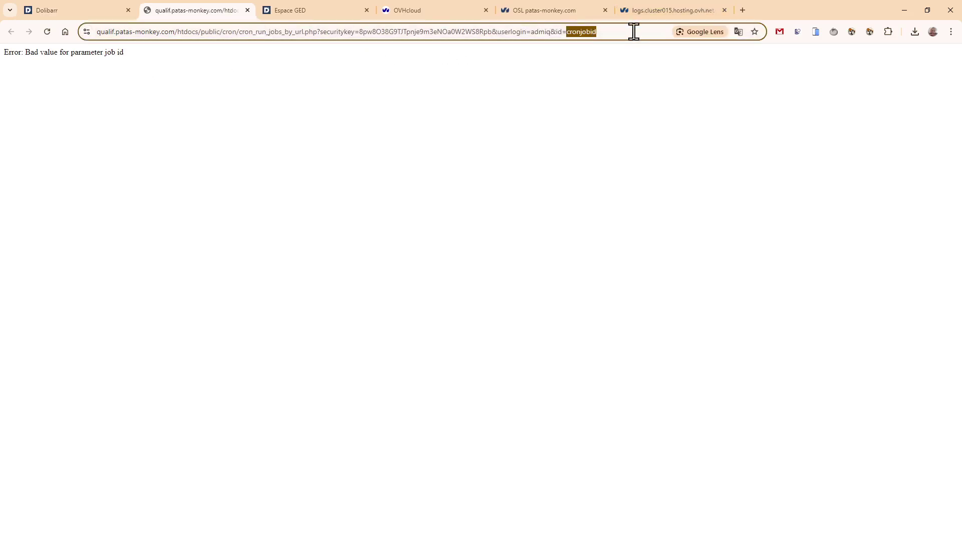
text(1)
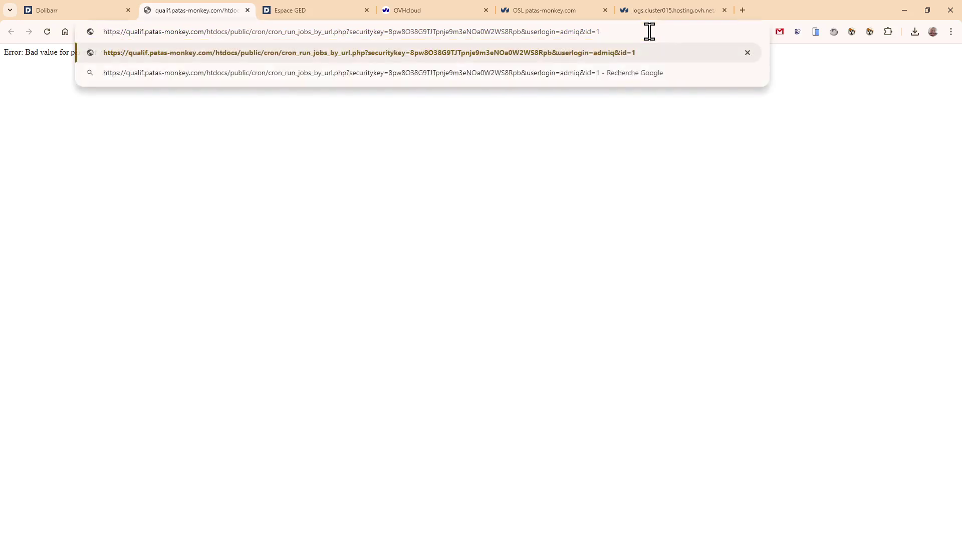
key(Return)
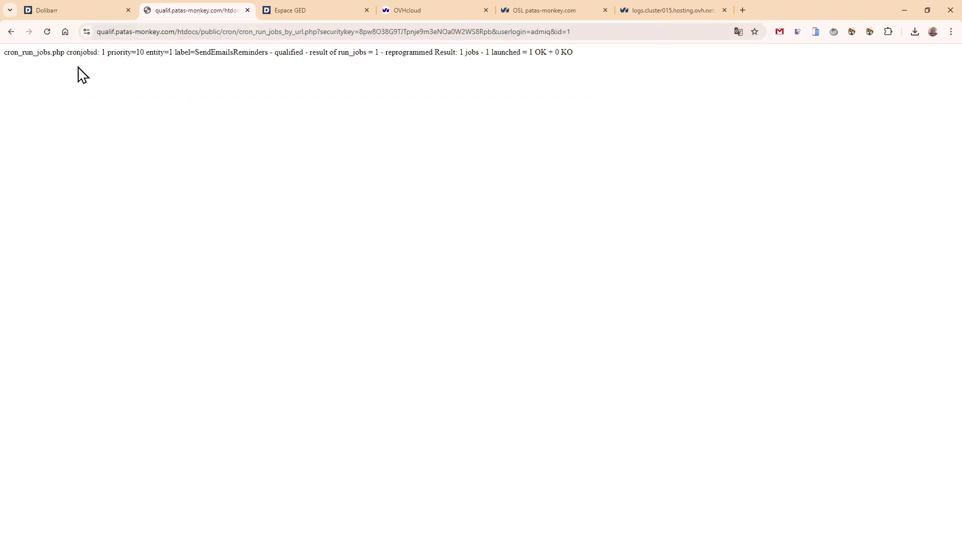
Close the job launch page, check the agenda e-mail reminder job's last run in the planned jobs list, and return to the Divers settings
click(11, 33)
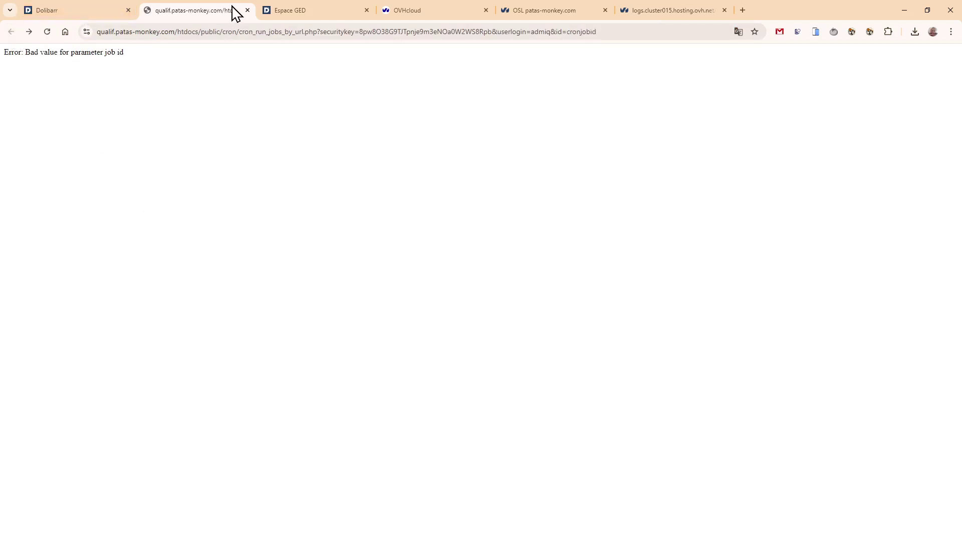
click(85, 15)
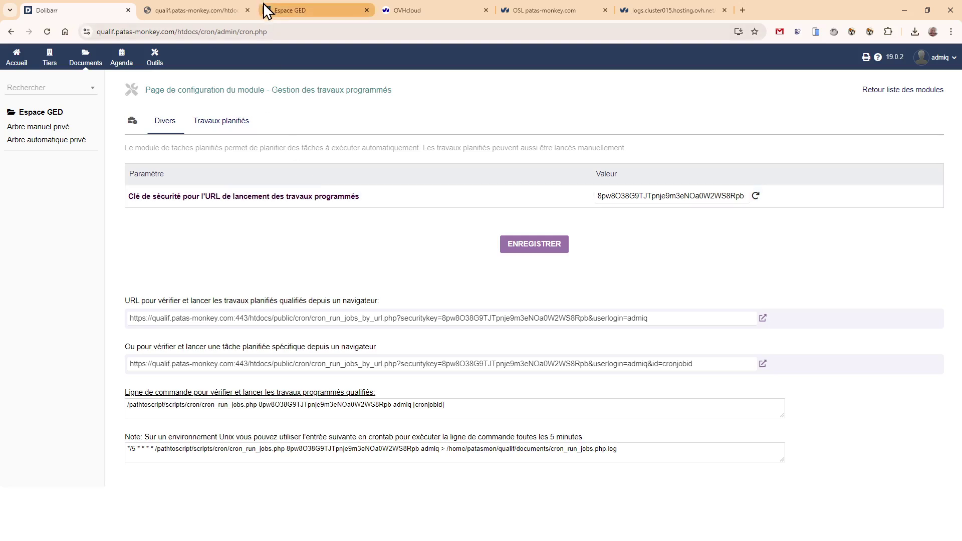
click(193, 14)
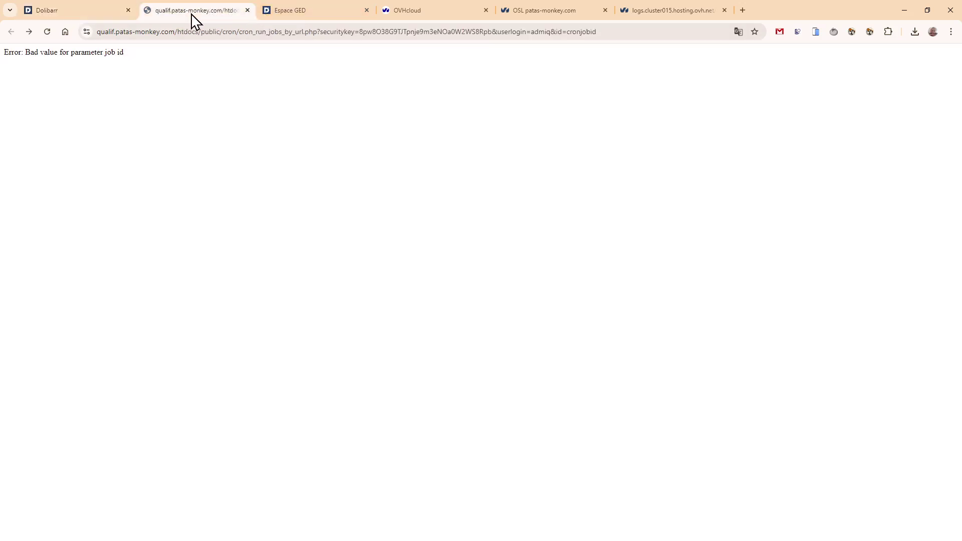
click(248, 10)
click(76, 14)
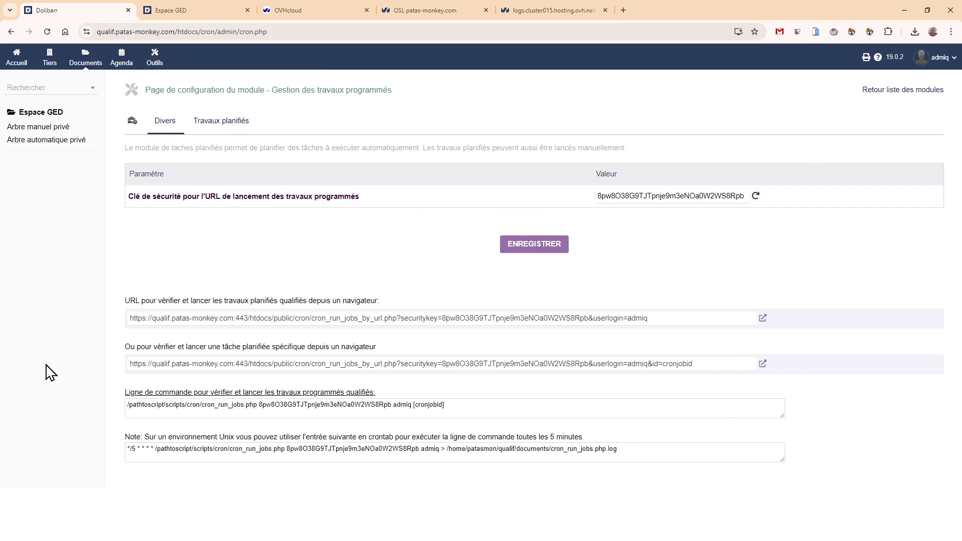
click(231, 124)
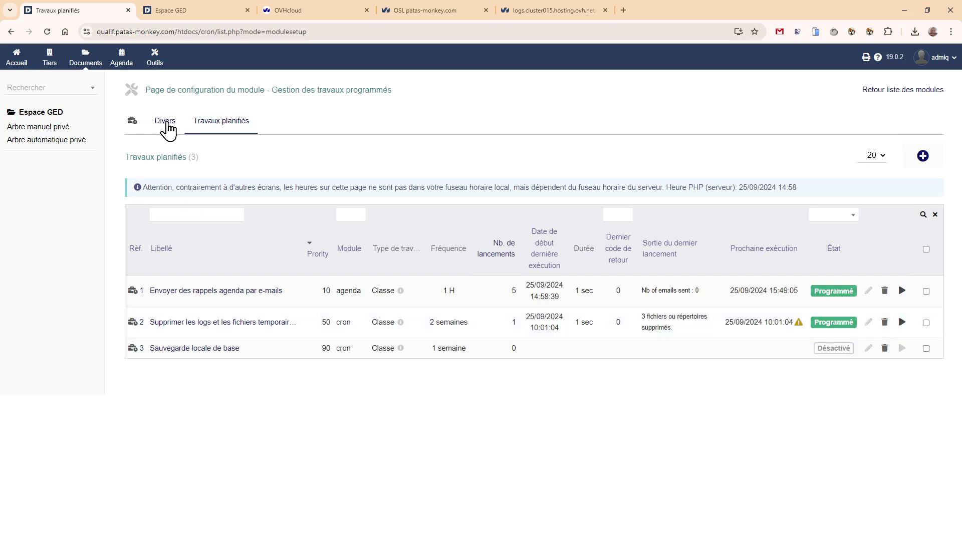
click(166, 124)
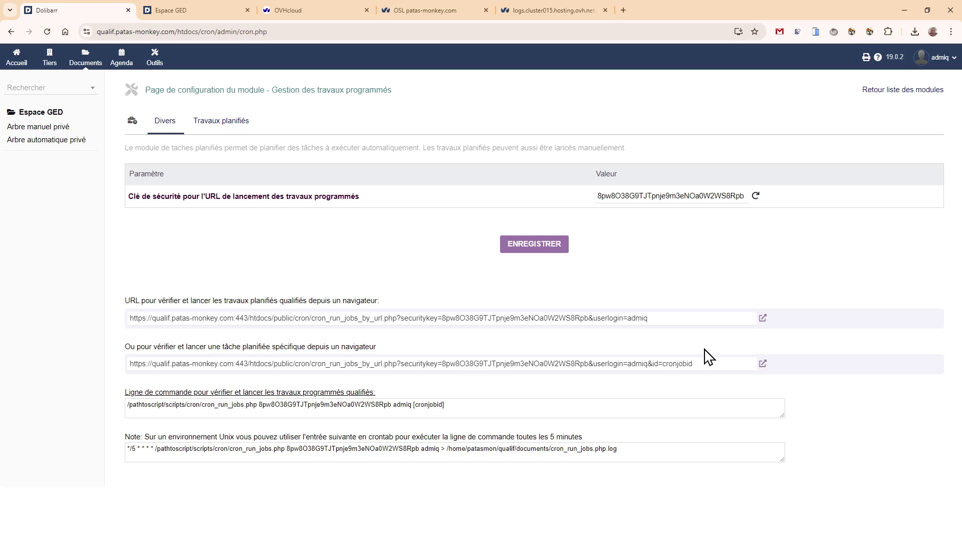
Switch to OVHcloud and open the existing cron task running qualif/htdocs/public/cron/launch.php for editing
click(300, 12)
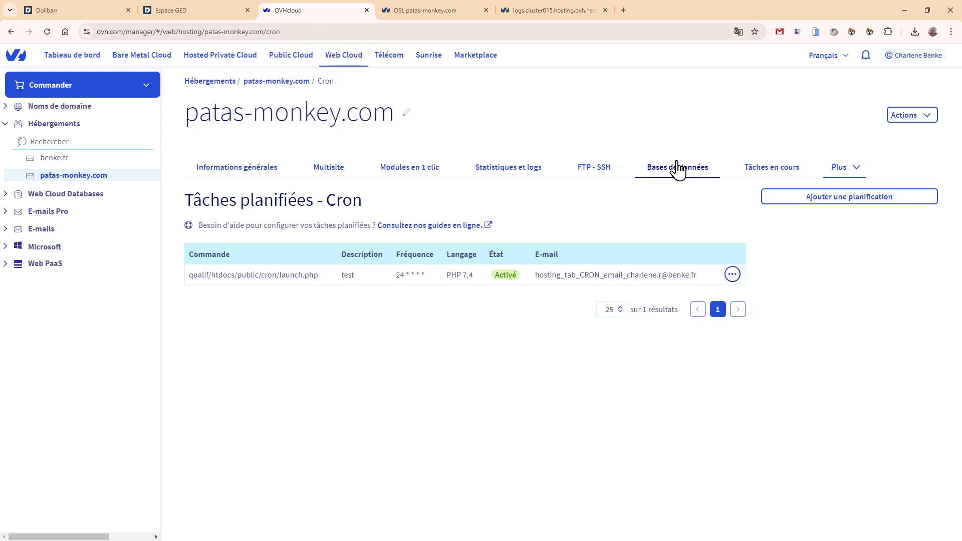
click(732, 276)
click(693, 297)
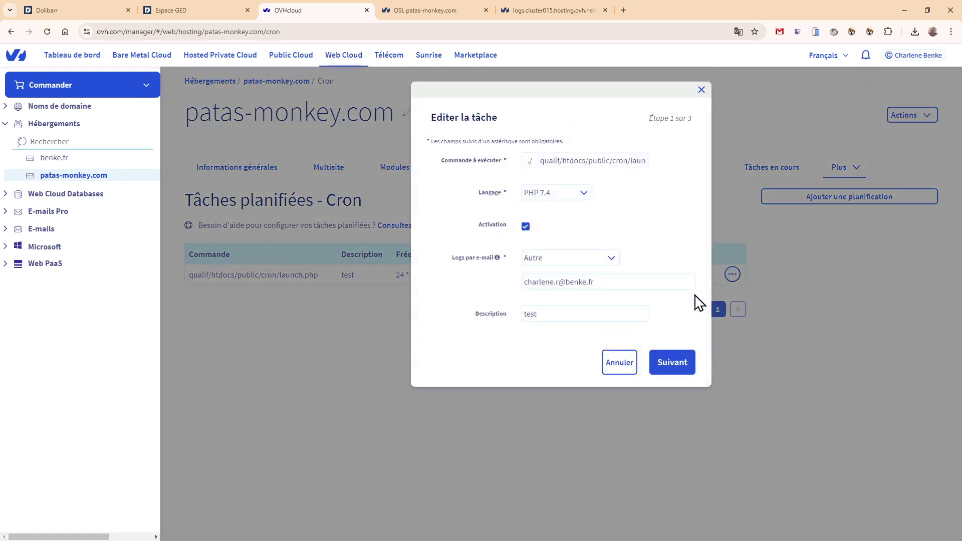
click(565, 160)
Compare Dolibarr's command line for launching qualified jobs with the OVHcloud task's command and review the available PHP language versions
click(209, 11)
click(69, 11)
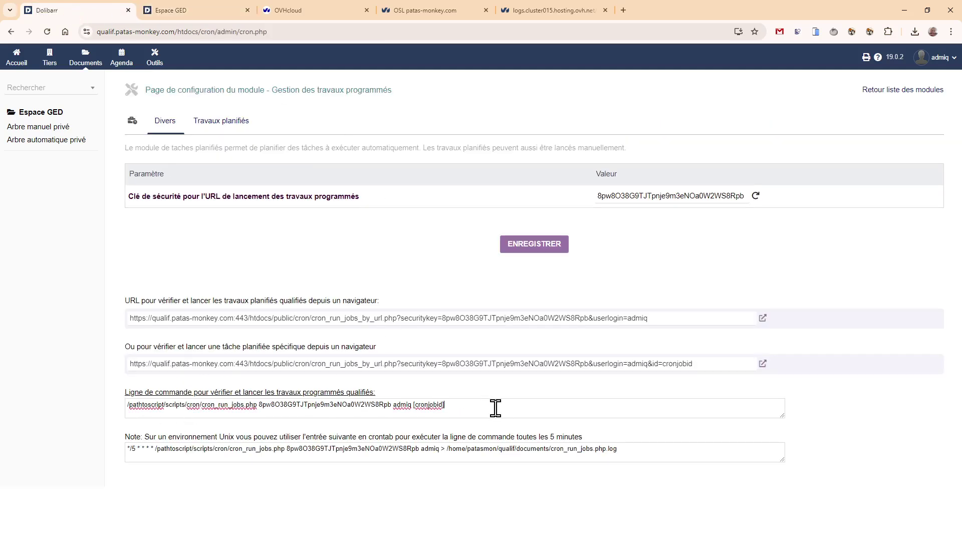
drag(496, 407, 119, 412)
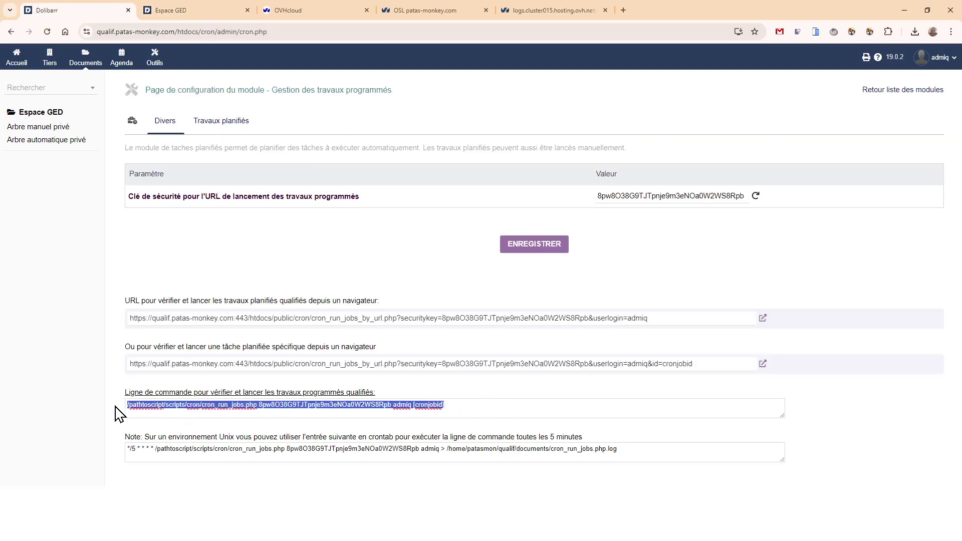
click(191, 9)
click(288, 10)
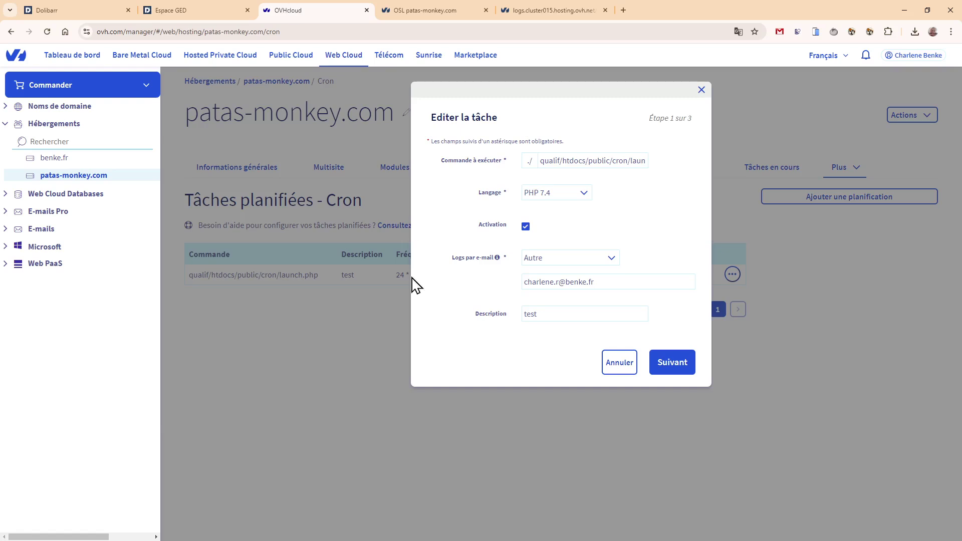
click(571, 196)
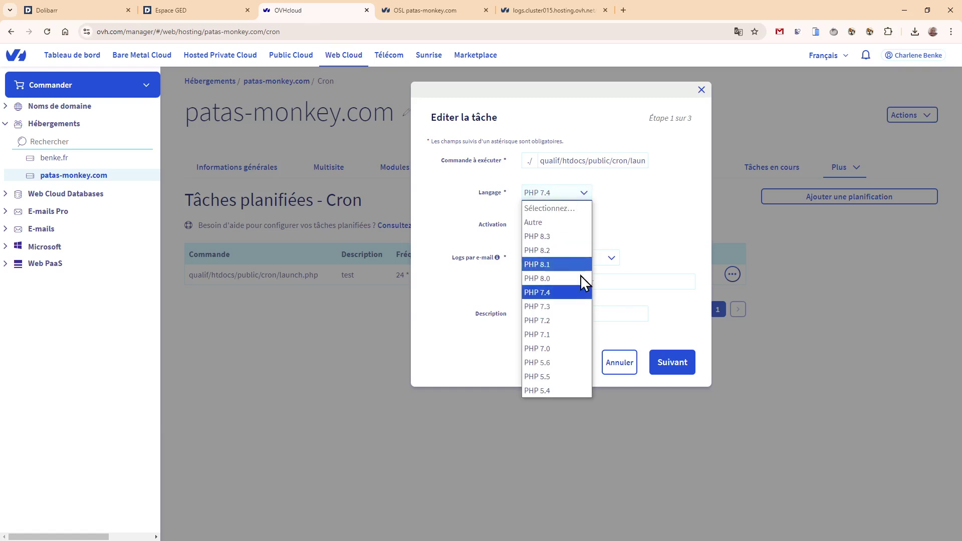
click(668, 221)
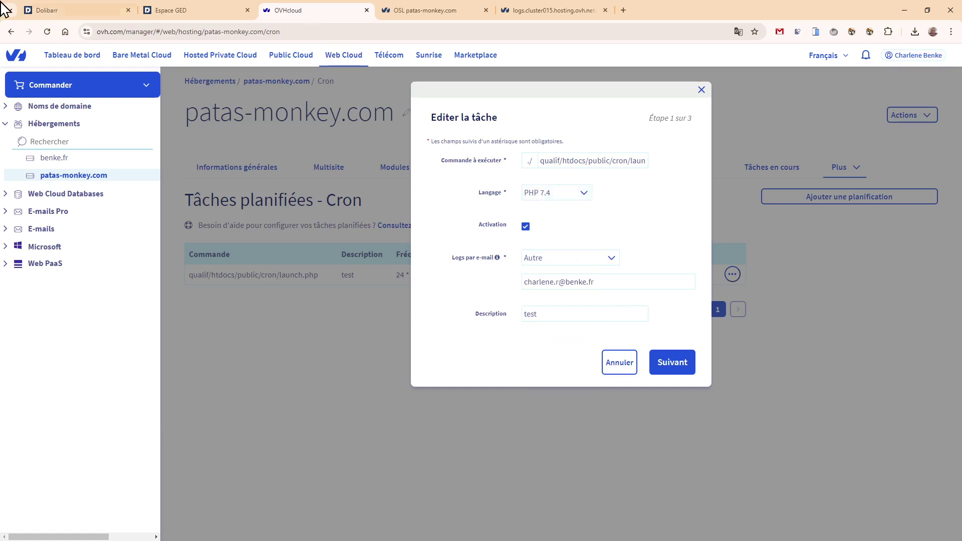
Switch to Dolibarr, open its home page in a new browser tab, and display the administration tools there
click(55, 3)
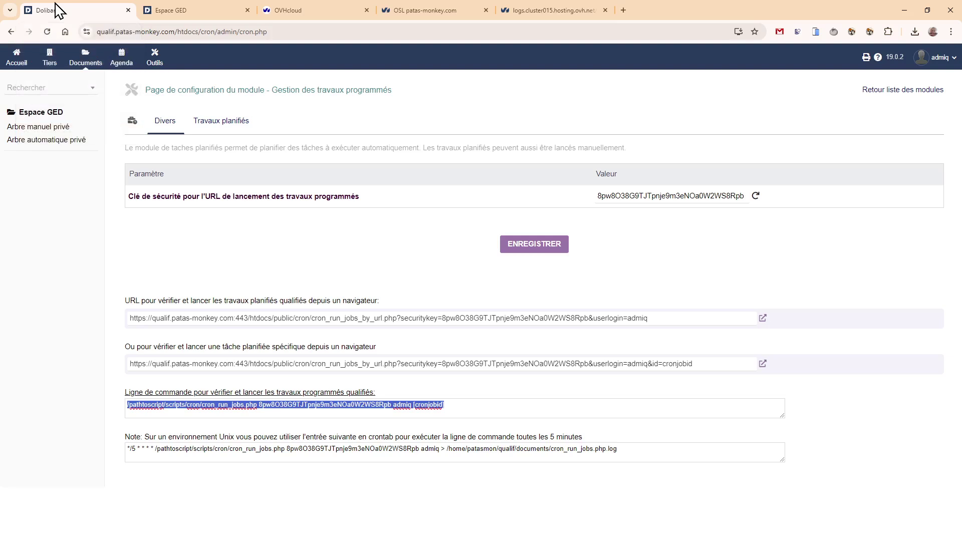
right_click(20, 63)
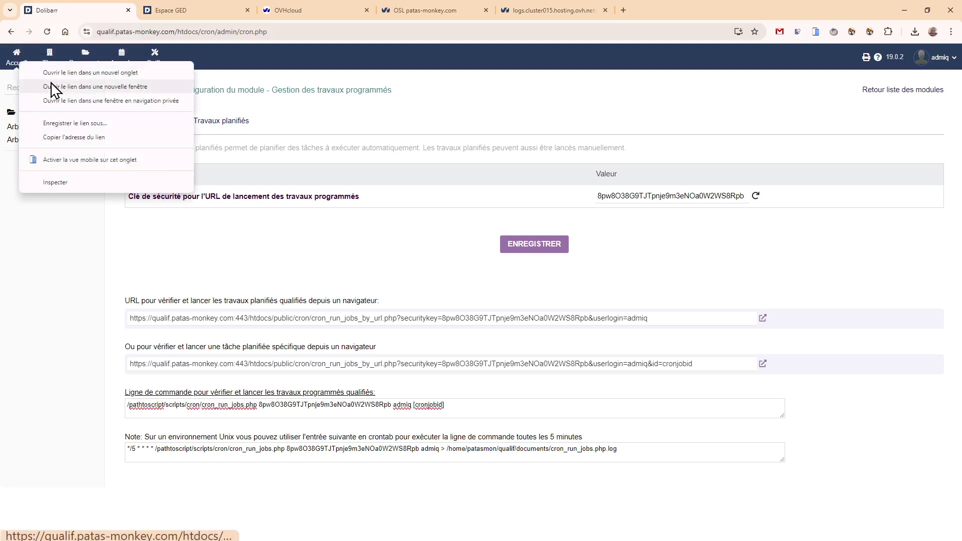
click(166, 11)
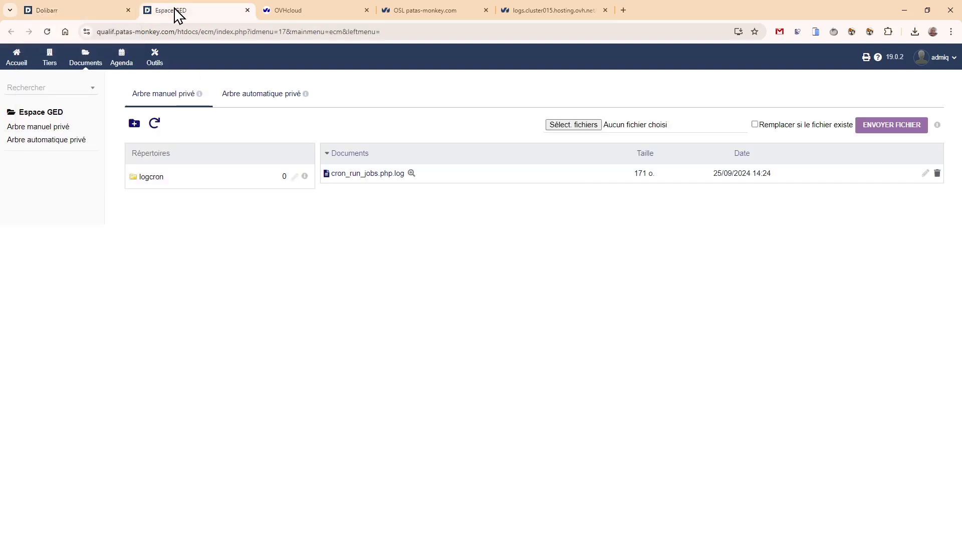
right_click(17, 57)
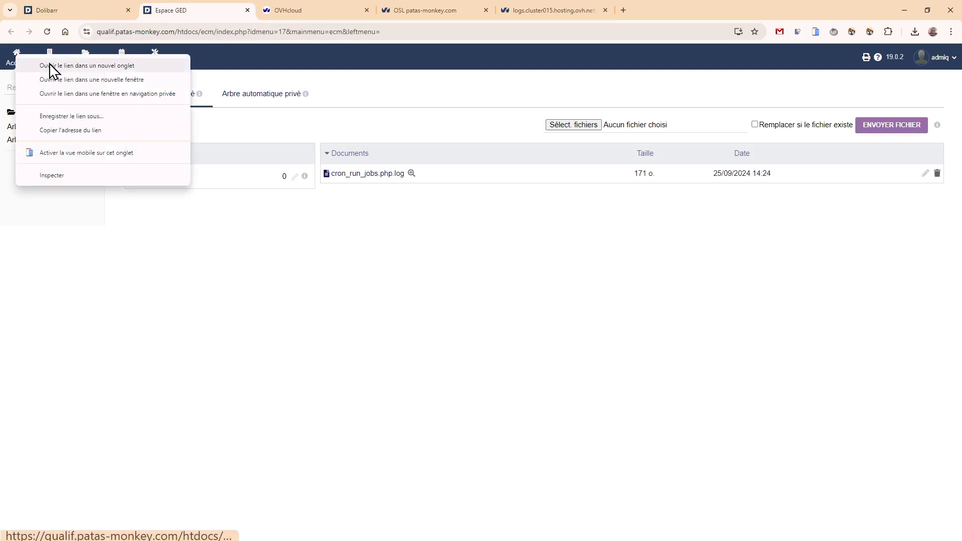
click(51, 65)
click(273, 11)
click(32, 139)
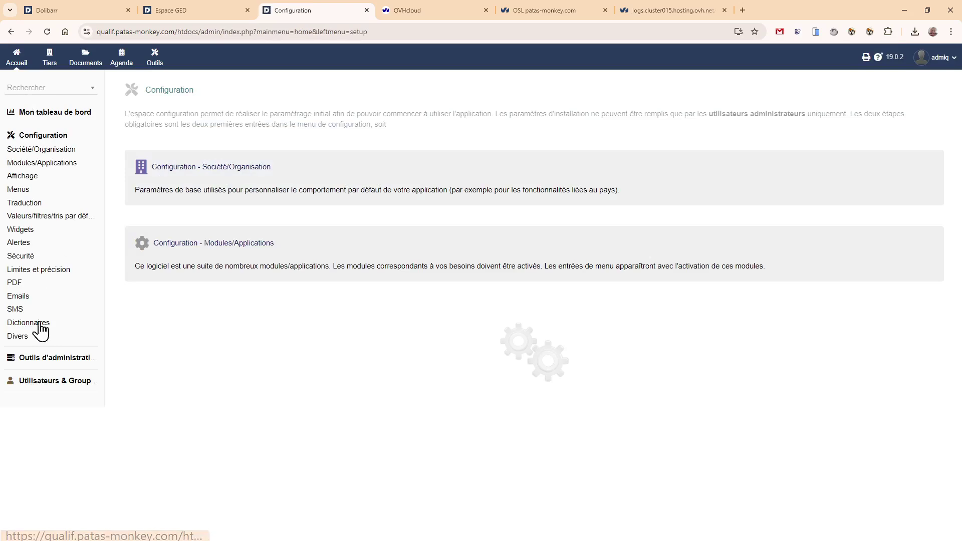
click(33, 359)
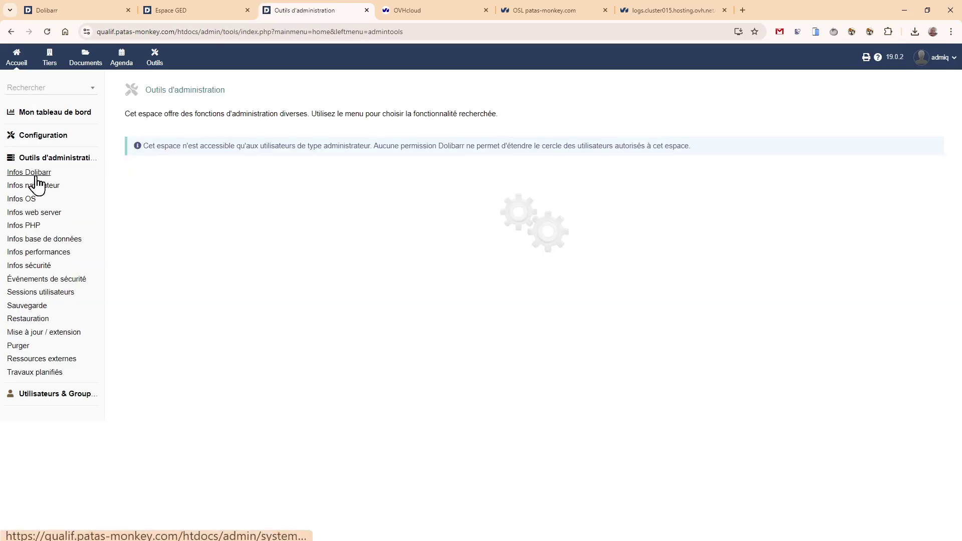
Check the PHP version in Dolibarr's PHP information, and compare it with the language choices in OVHcloud's task editing form
click(34, 225)
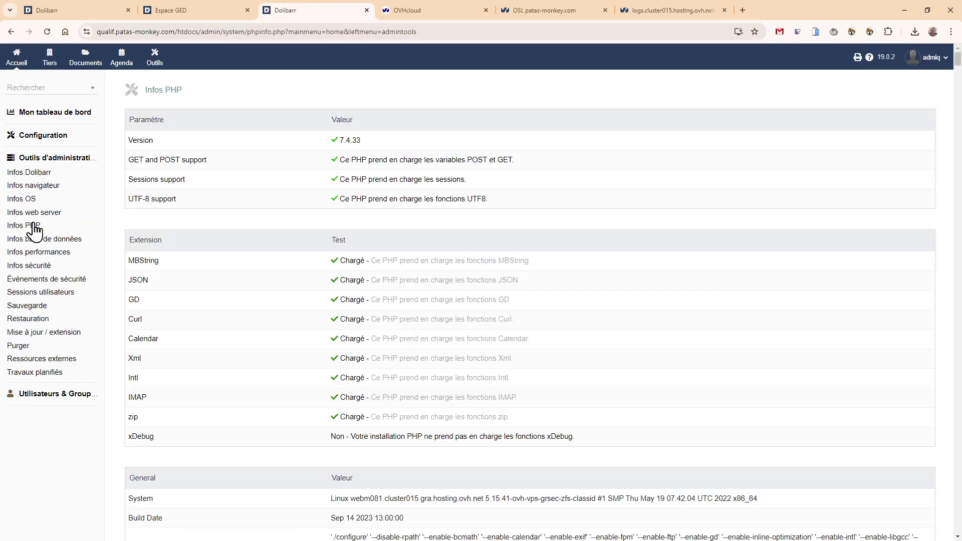
drag(375, 141, 338, 140)
click(429, 10)
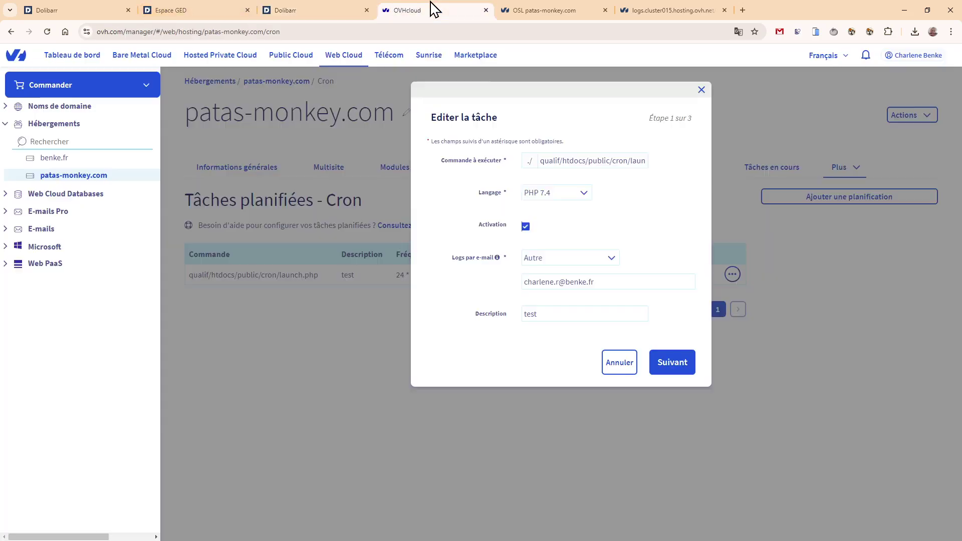
click(554, 195)
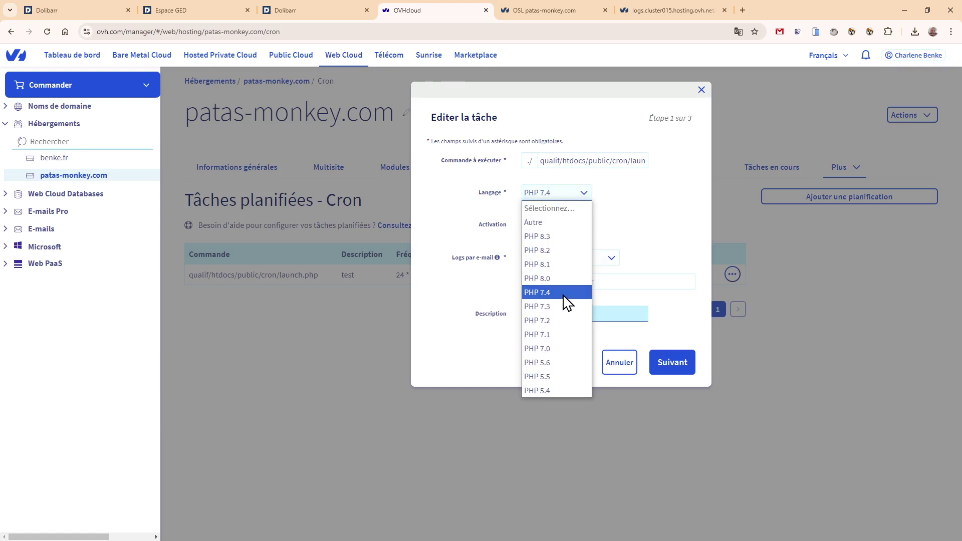
click(427, 300)
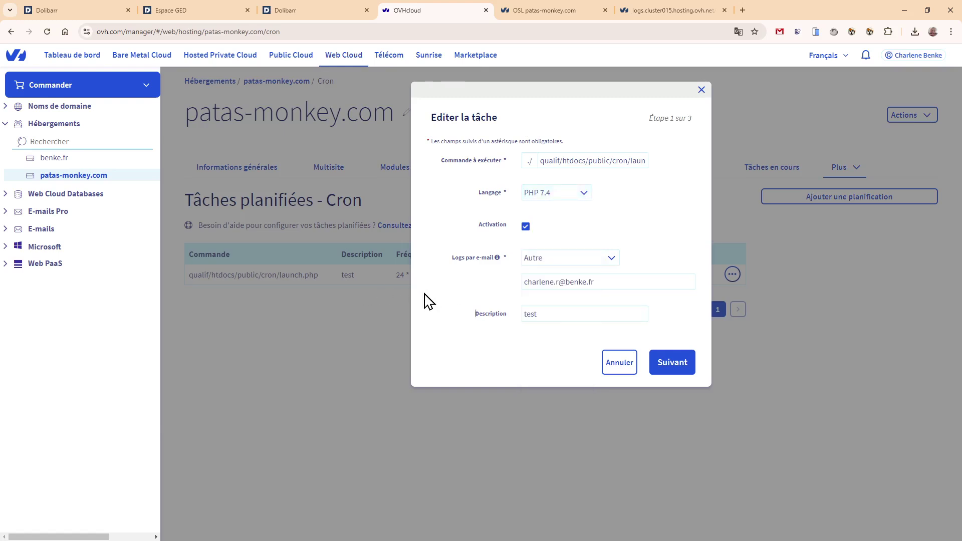
Review the recipient options for e-mailed logs and read the help note for that setting in the task form
click(569, 259)
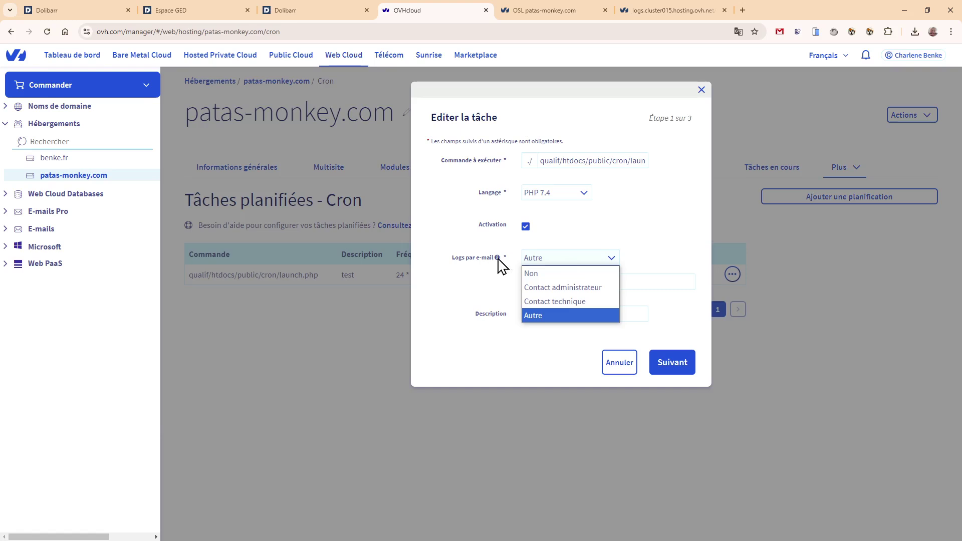
mouse_move(499, 258)
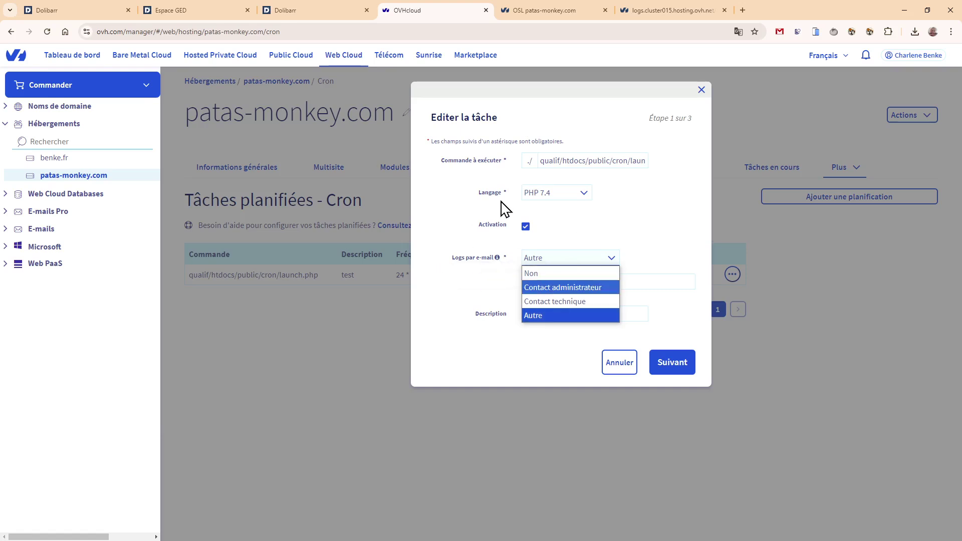
click(496, 265)
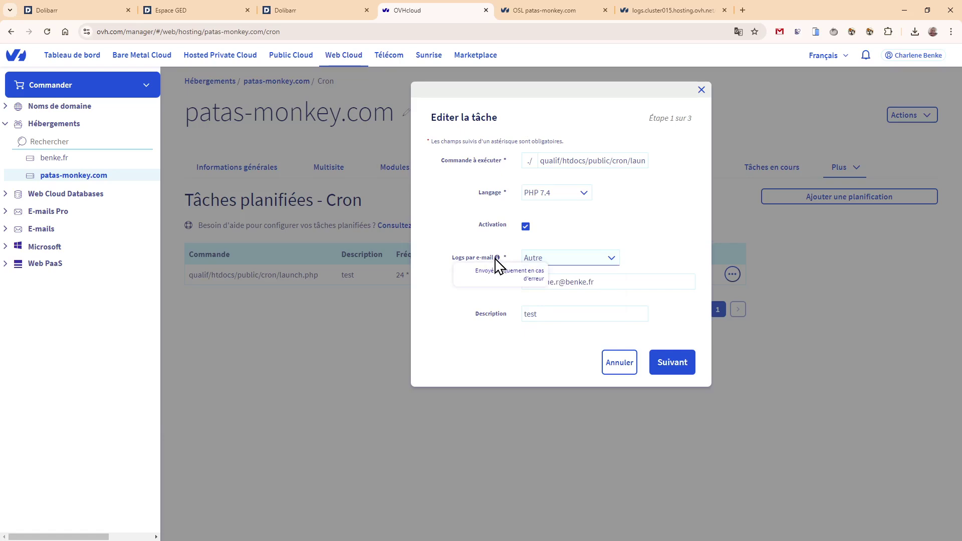
click(603, 265)
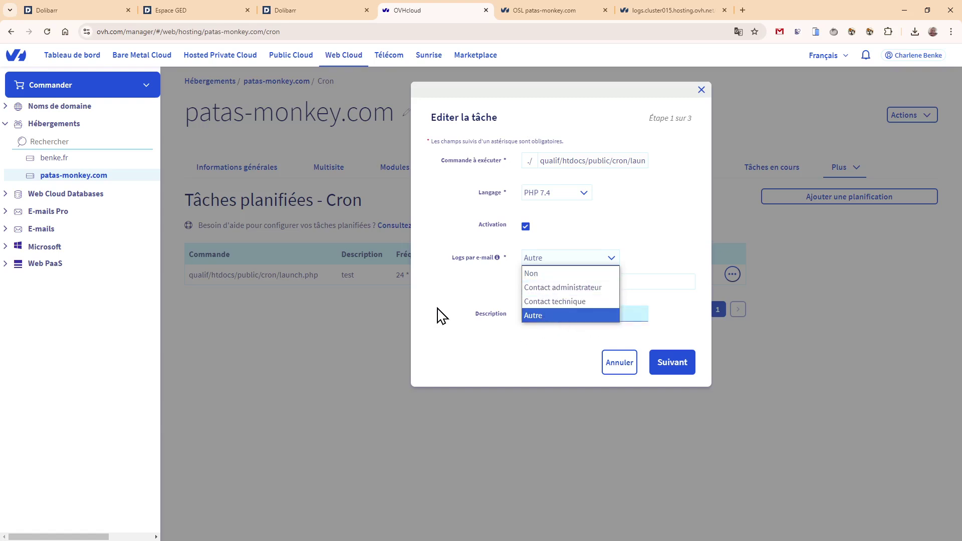
click(462, 357)
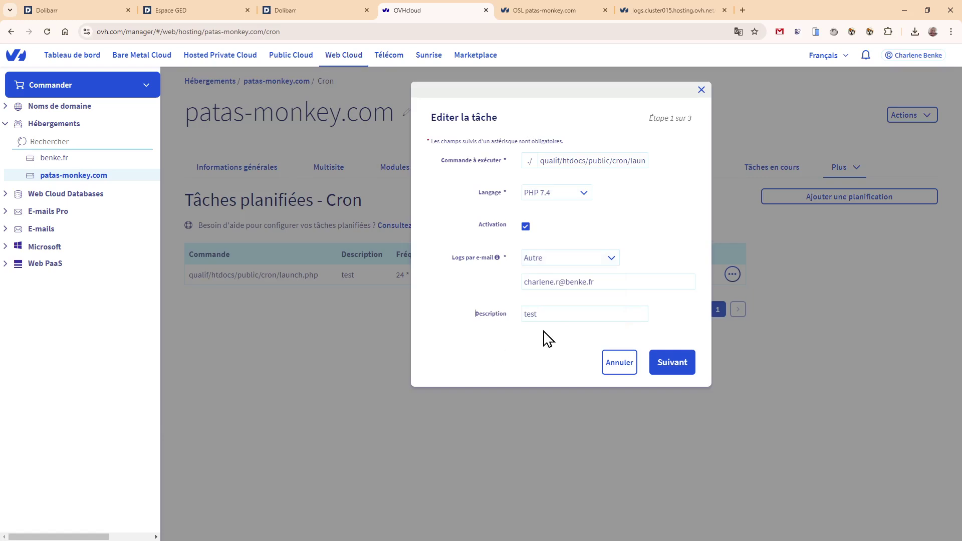
Advance to the cron task's periodicity settings and compare the simple and expert scheduling modes
click(675, 367)
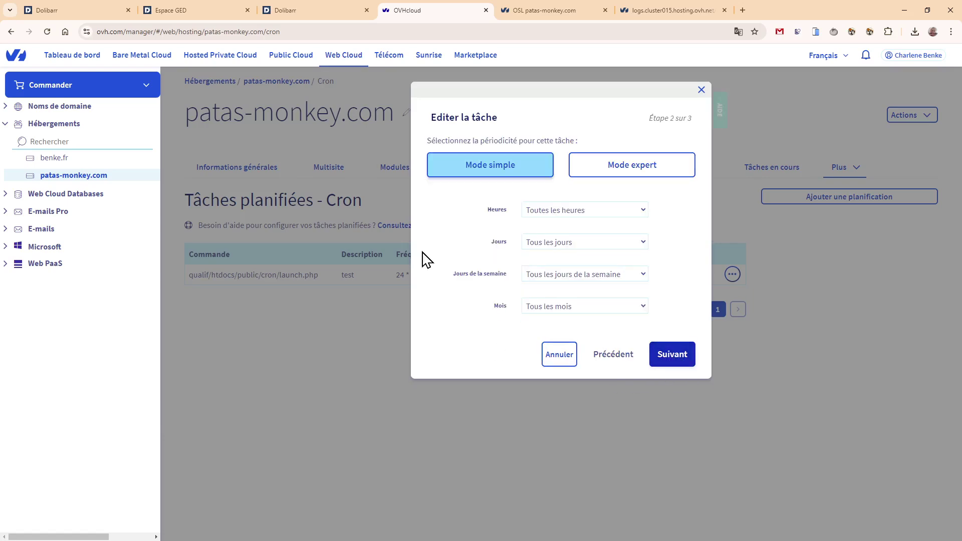
click(471, 308)
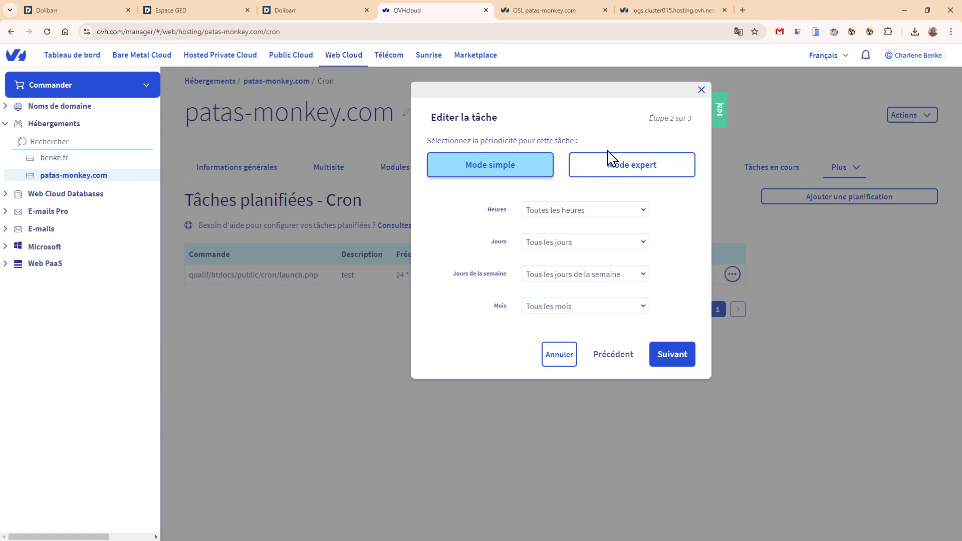
click(506, 171)
click(621, 177)
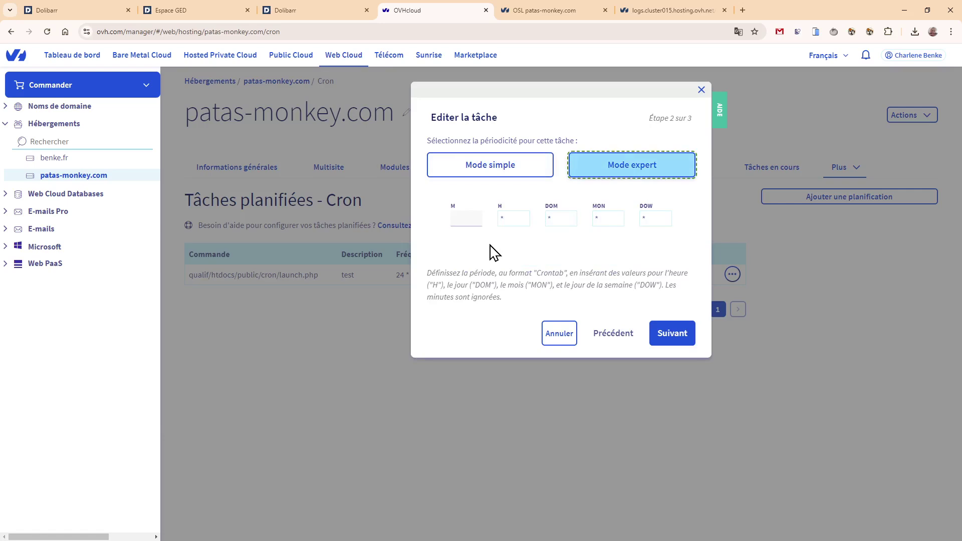
click(466, 219)
Return to simple mode, review the task summary, and cancel the edit without validating it
click(682, 343)
click(461, 166)
click(664, 355)
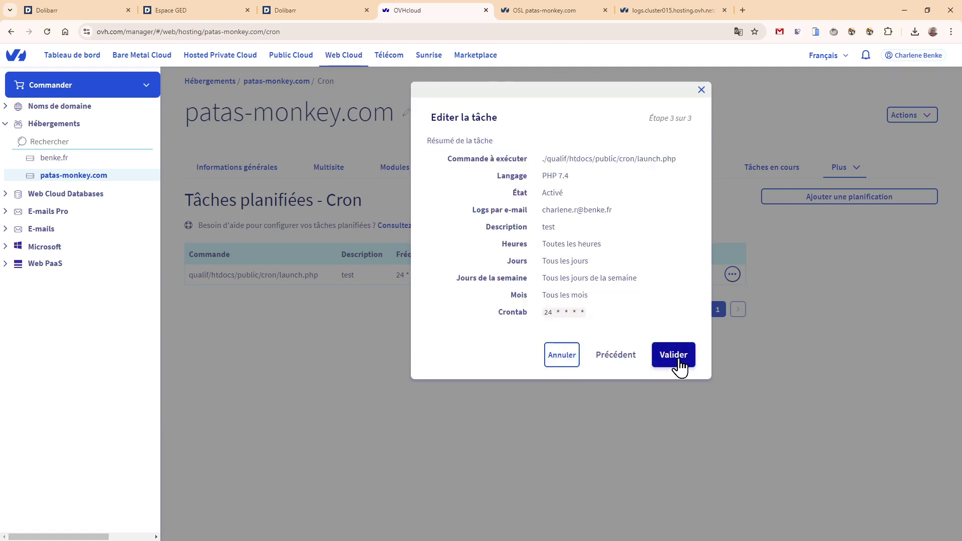
click(612, 364)
click(551, 370)
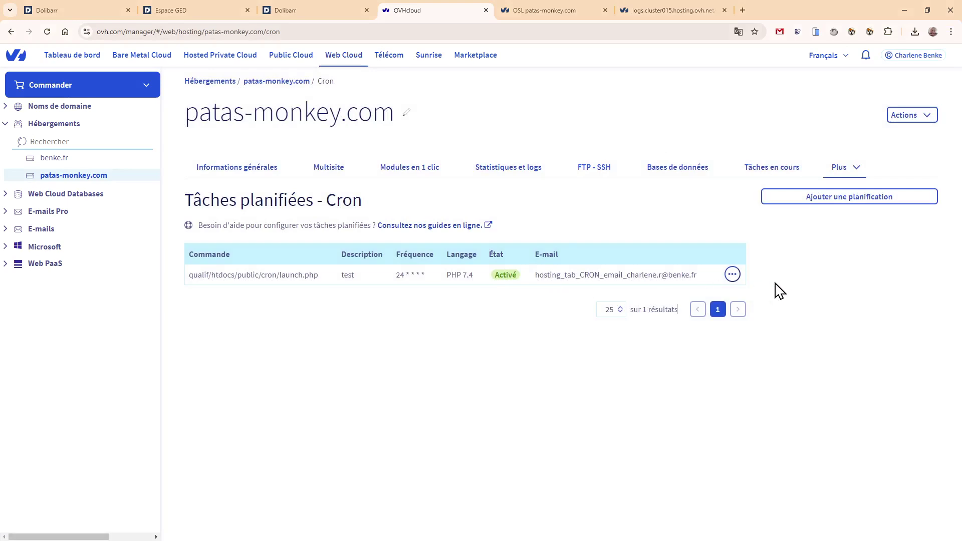
Reopen the launch.php cron task for editing to review its activation setting, and cancel the form
click(732, 274)
click(692, 298)
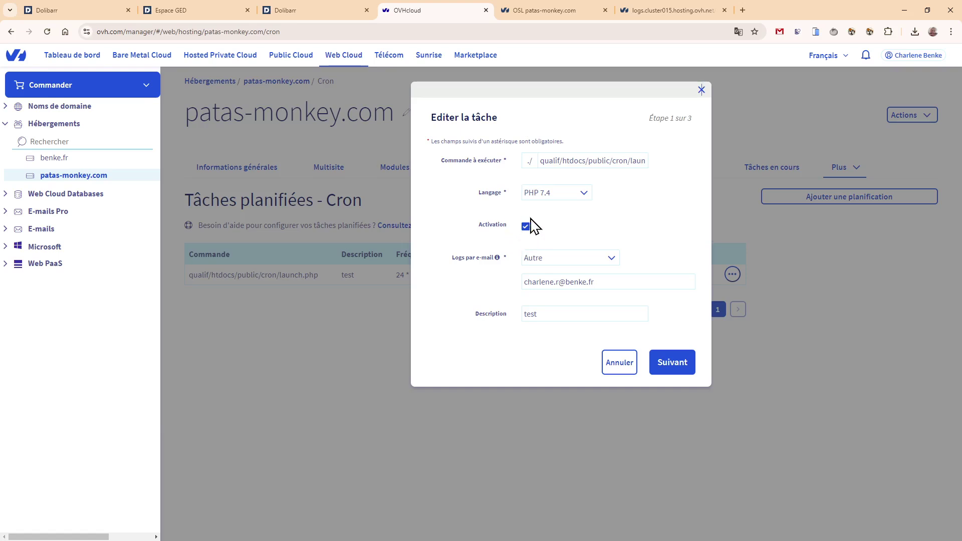
click(613, 371)
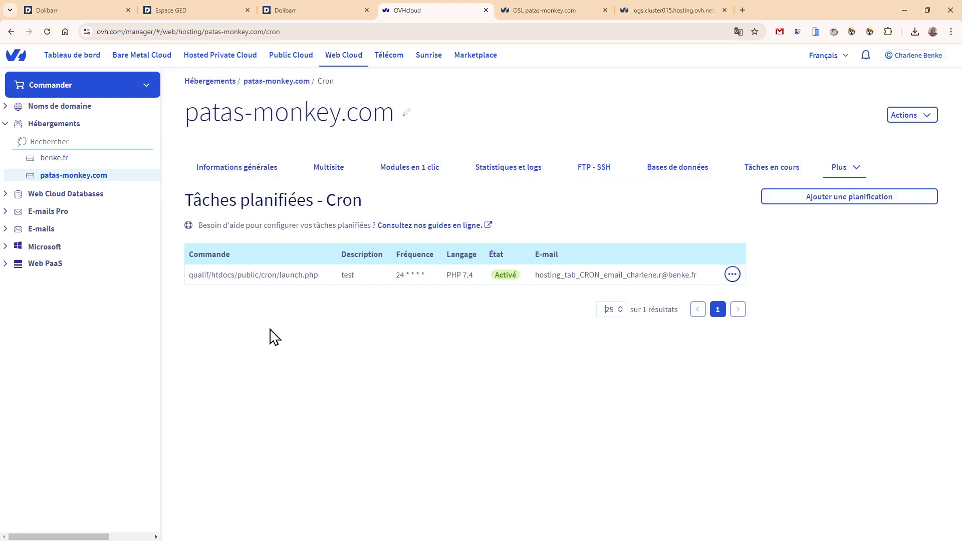
Try to add a new OVHcloud planned task using Dolibarr's cron_run_jobs.php command line, including its security key, as the command to execute
click(851, 203)
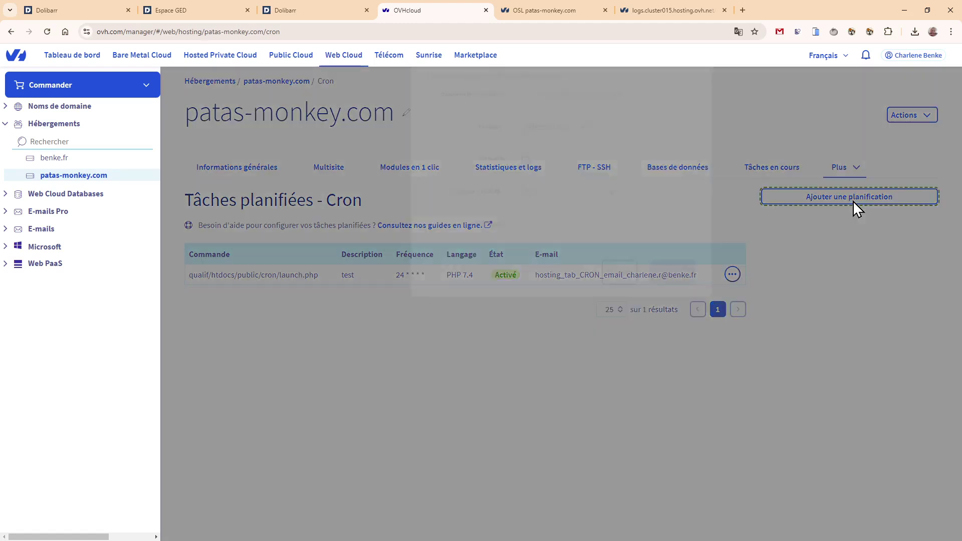
click(553, 163)
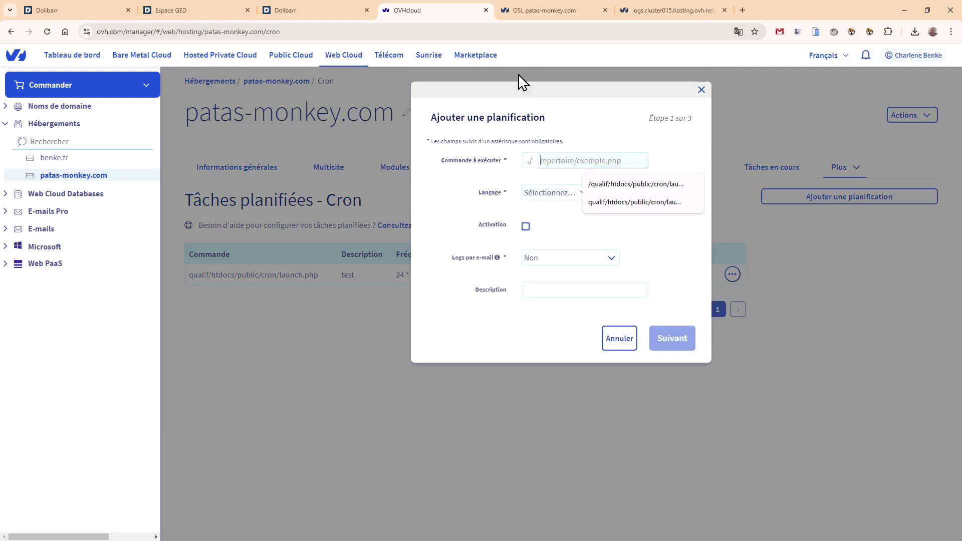
click(175, 9)
click(273, 10)
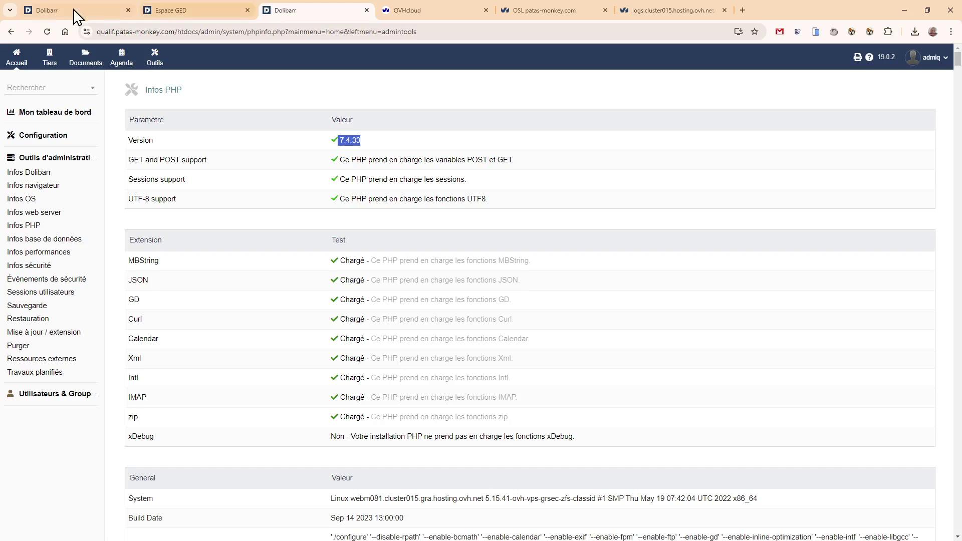
click(56, 11)
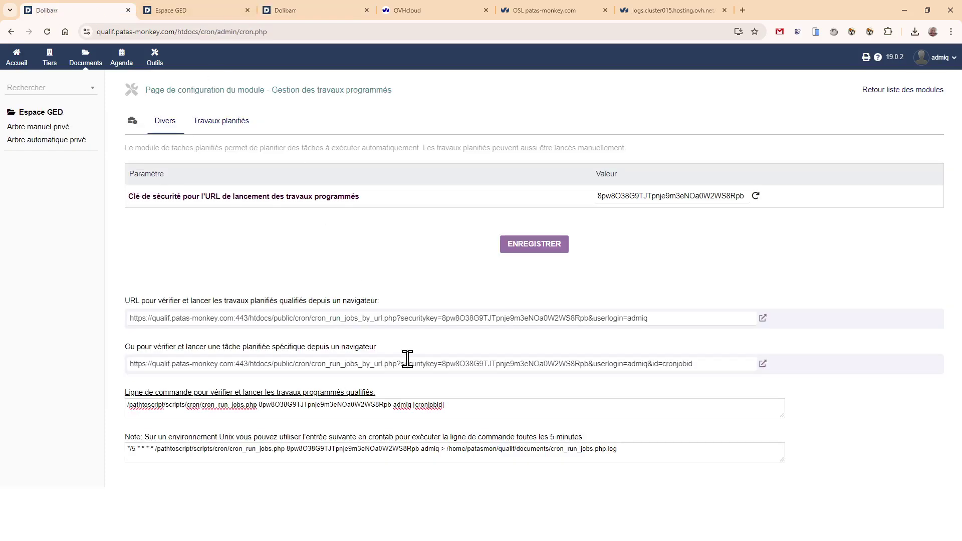
triple_click(505, 415)
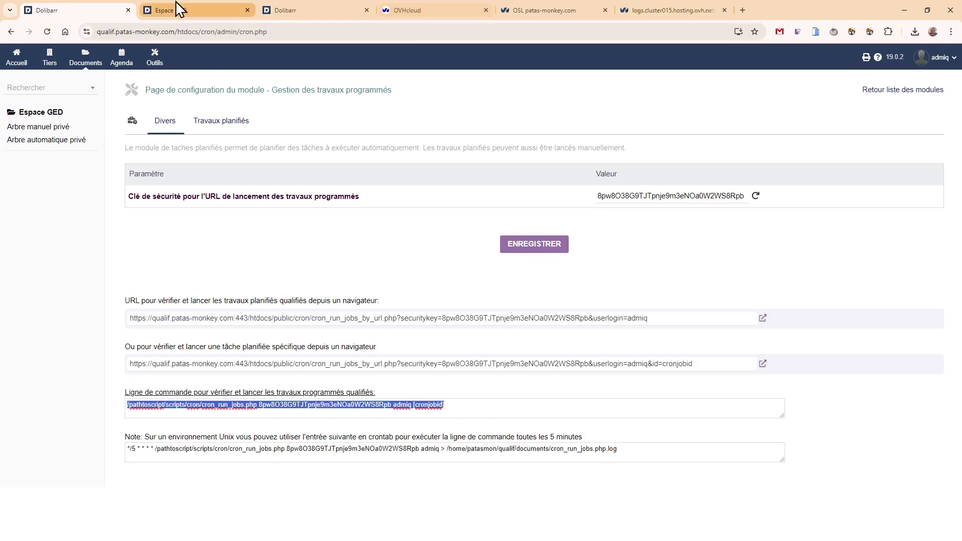
click(181, 14)
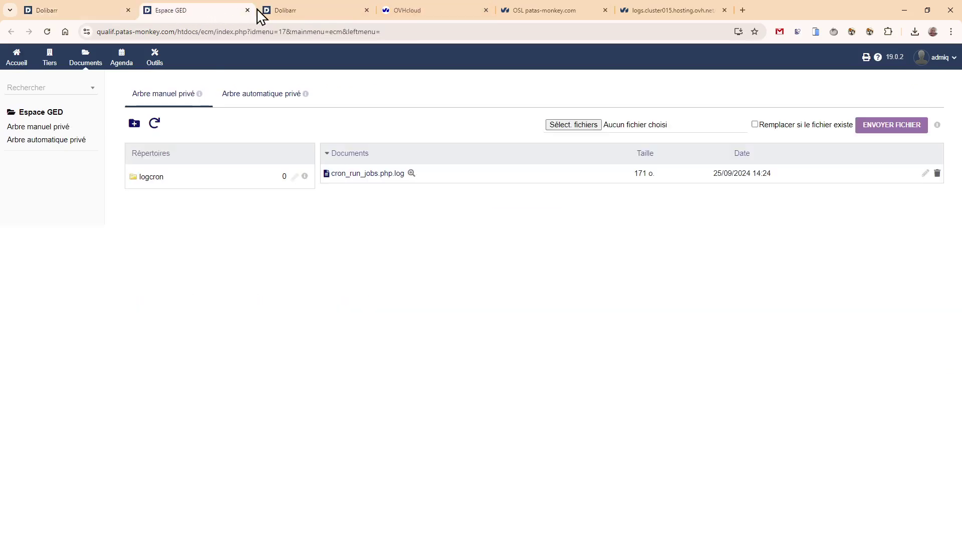
click(397, 12)
click(592, 165)
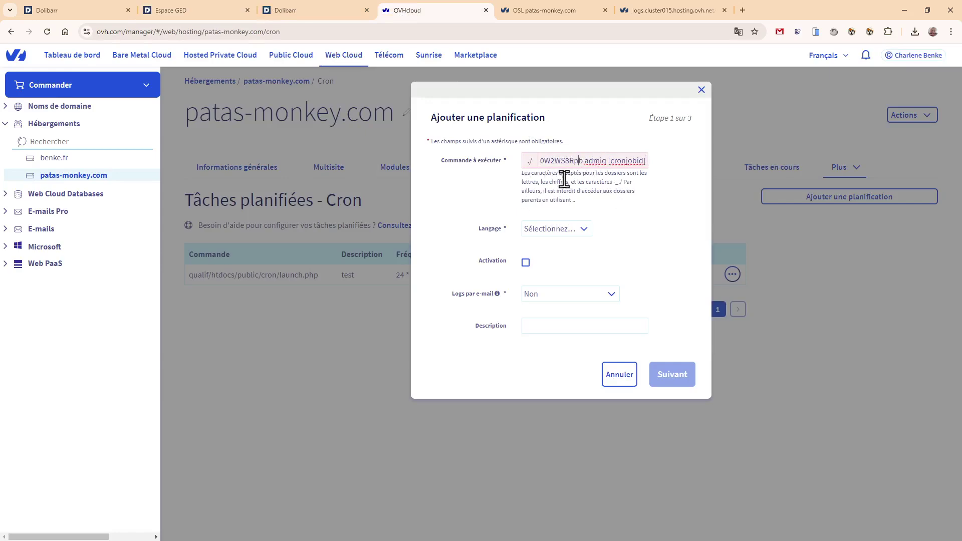
Examine the pasted command in the new planning form, from the script path through the security key to the job ID argument
key(Home)
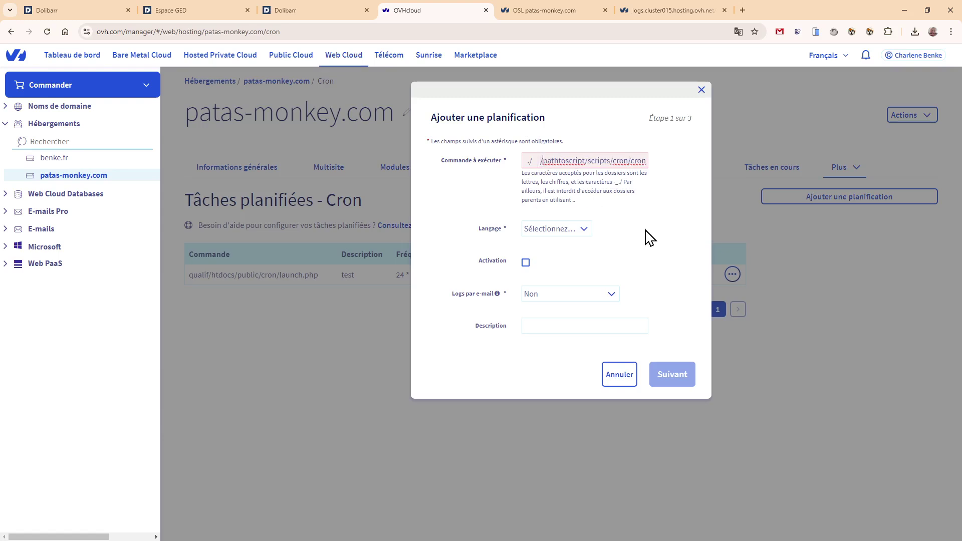
key(Right)
key(Right)
key(Right)
key(Right)
key(Right)
key(Right)
key(Right)
key(Right)
key(Right)
key(Right)
key(Right)
key(Right)
key(Right)
key(Right)
key(Right)
key(Right)
key(Right)
key(Right)
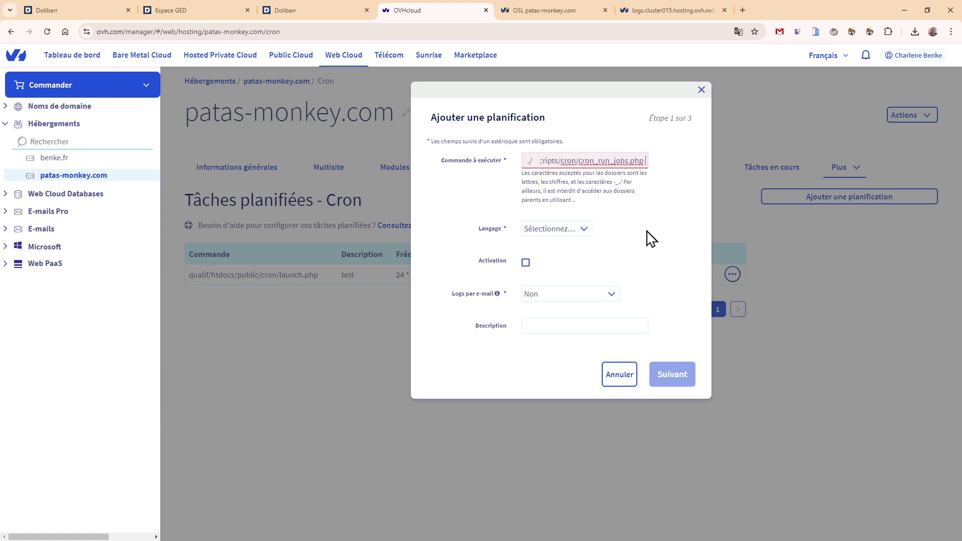
text(8)
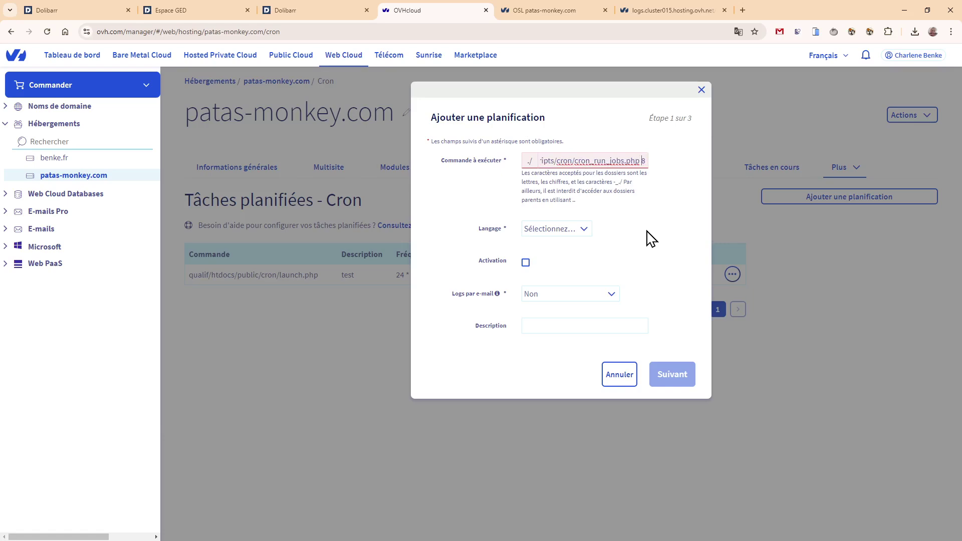
key(ctrl+v)
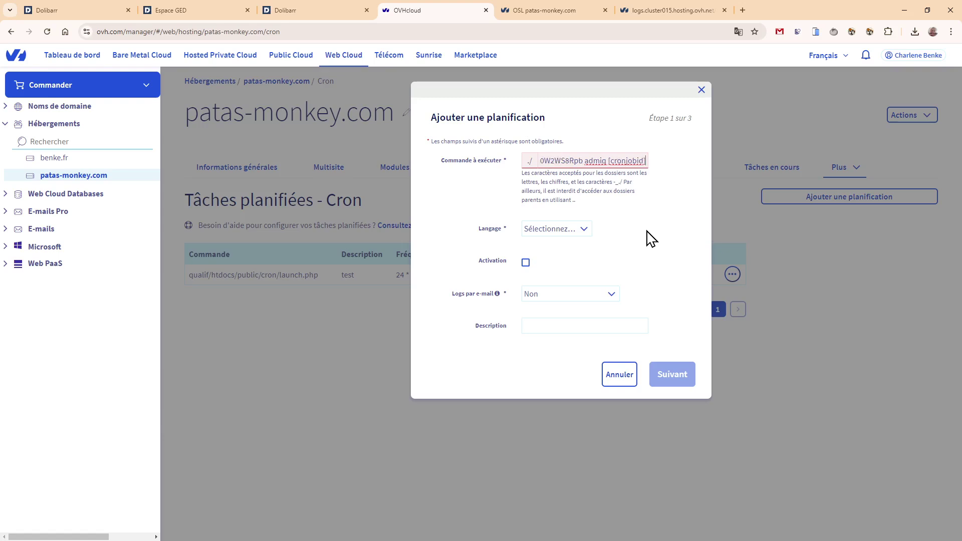
double_click(563, 161)
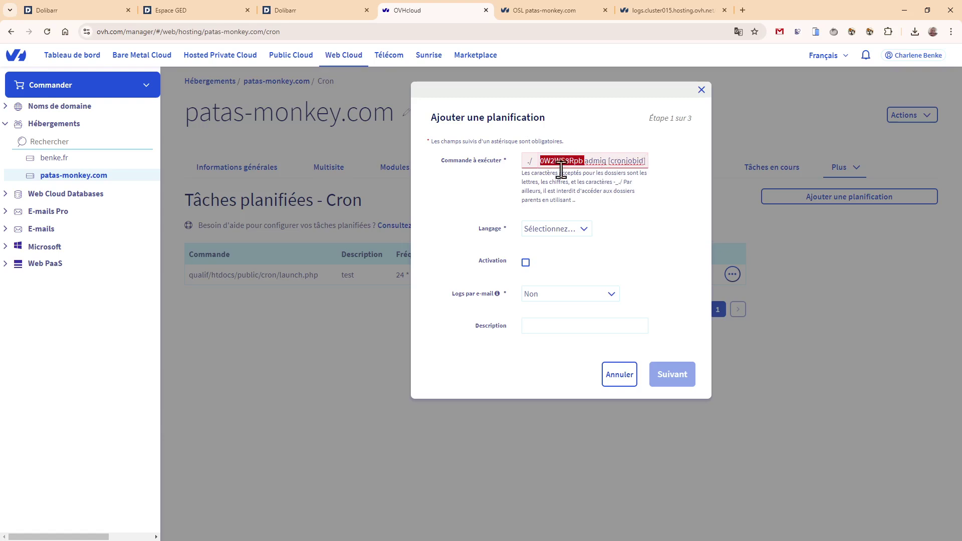
key(Left)
key(Left)
key(End)
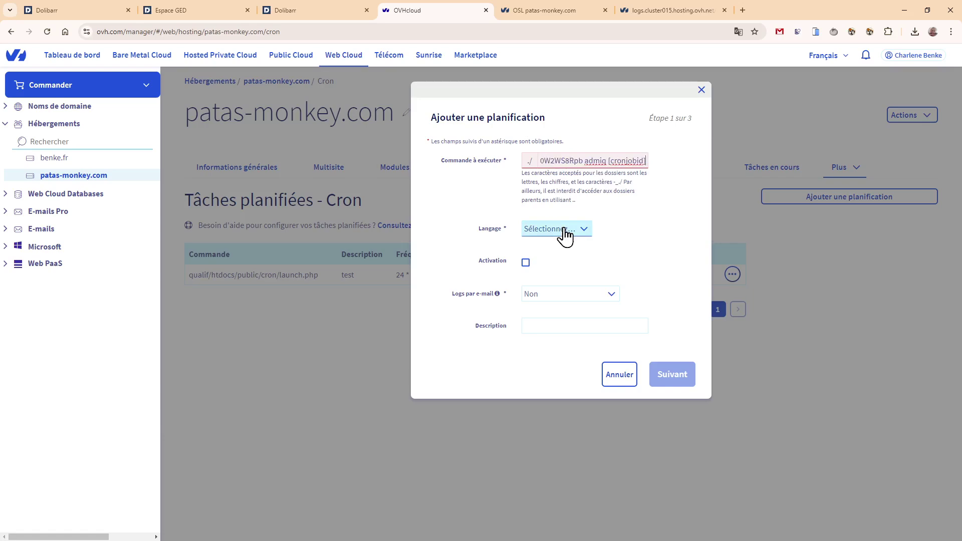
text(jh khjk)
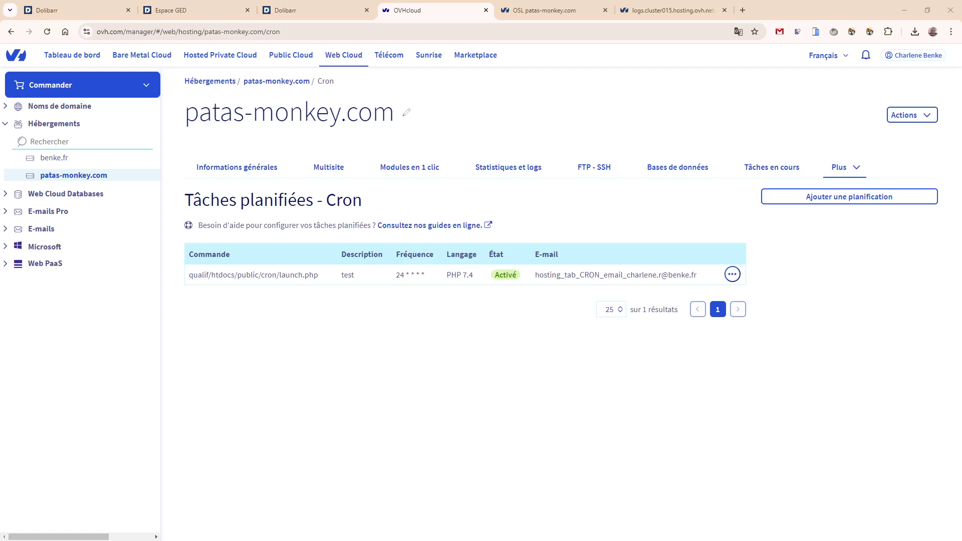
Switch to launch.php in Visual Studio Code and compare its URL and log file with Dolibarr's specific-job URL and GED space
drag(961, 210, 515, 85)
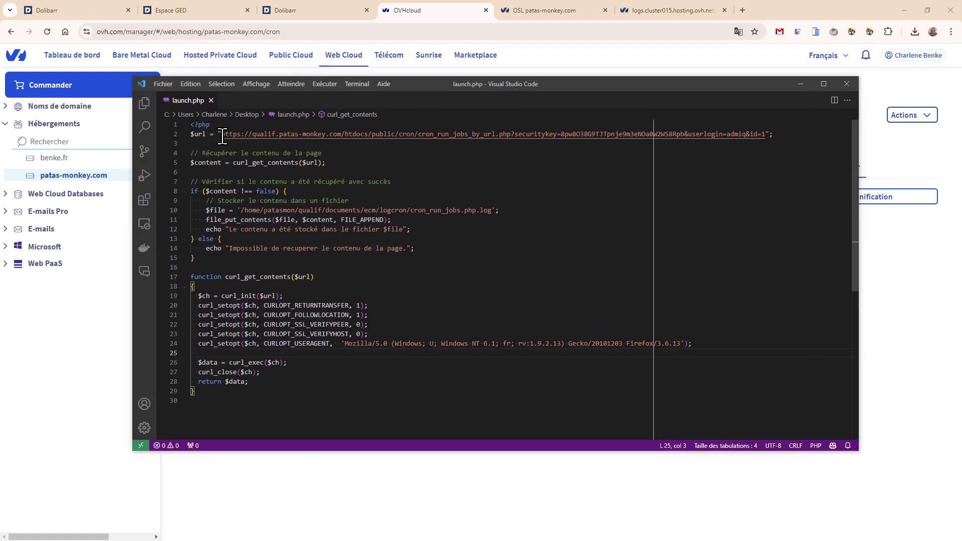
click(72, 12)
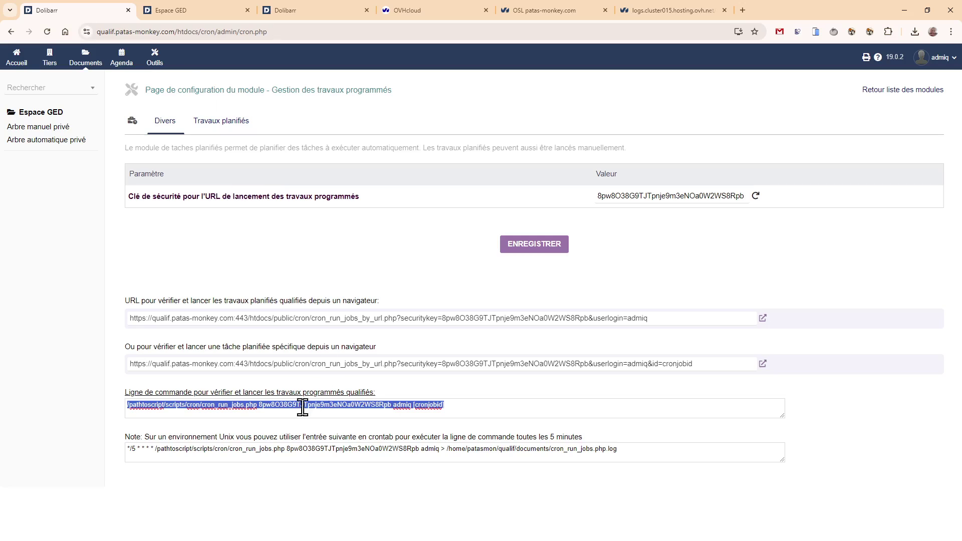
drag(711, 363, 66, 373)
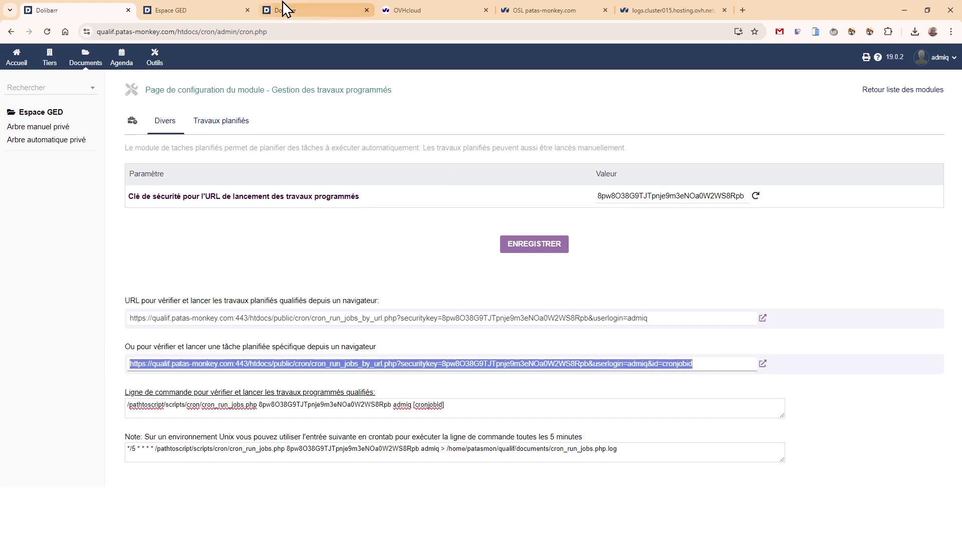
click(193, 10)
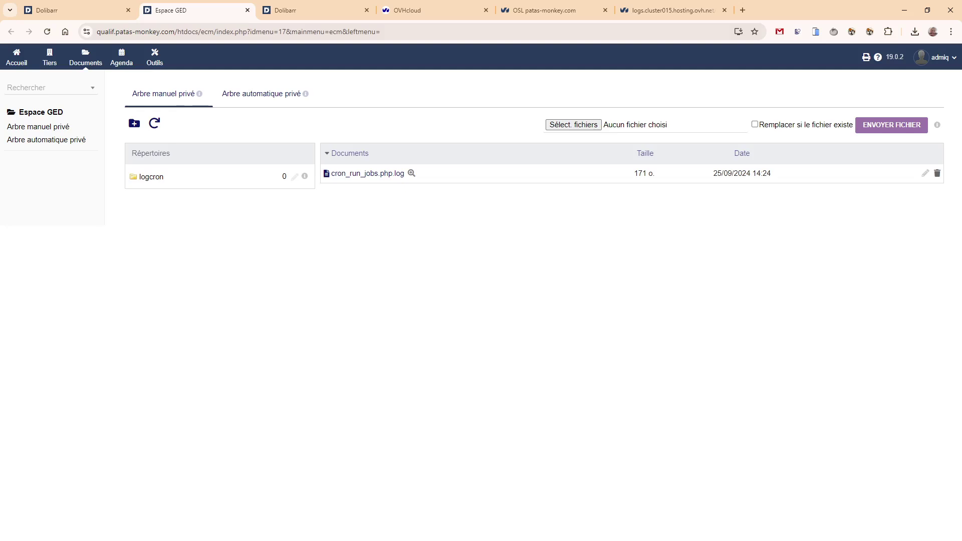
key(alt+Tab)
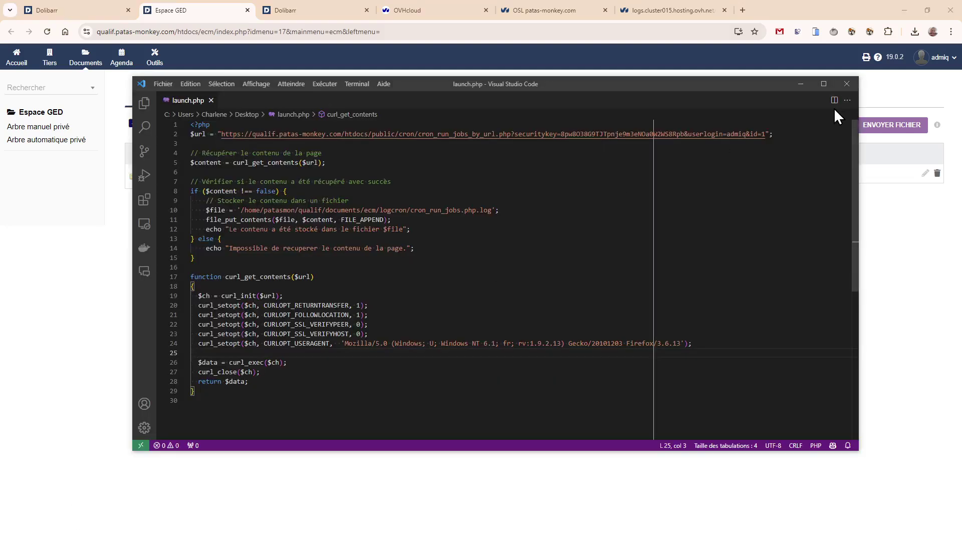
Examine launch.php's job id parameter in the URL, the logcron folder in the log file path, and the curl_get_contents function
click(753, 134)
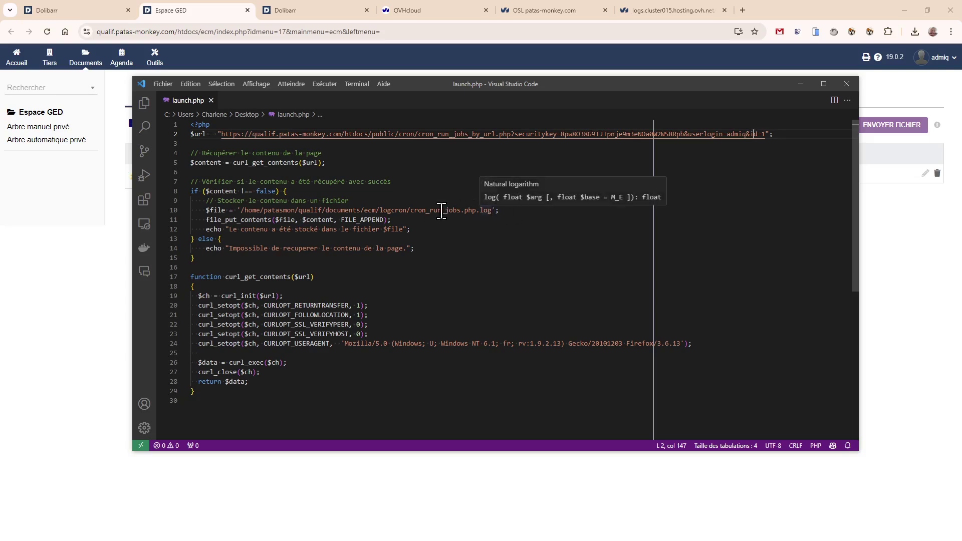
drag(380, 210, 407, 210)
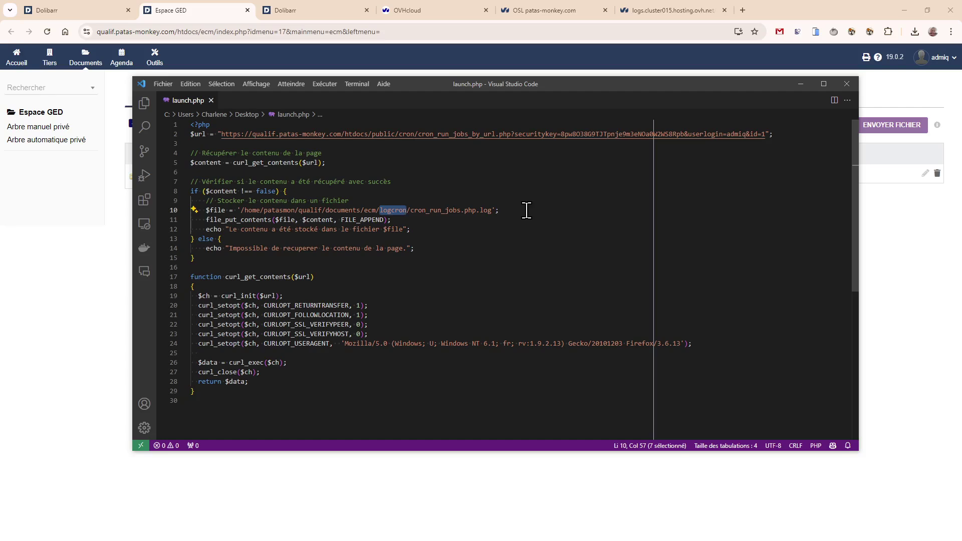
click(511, 228)
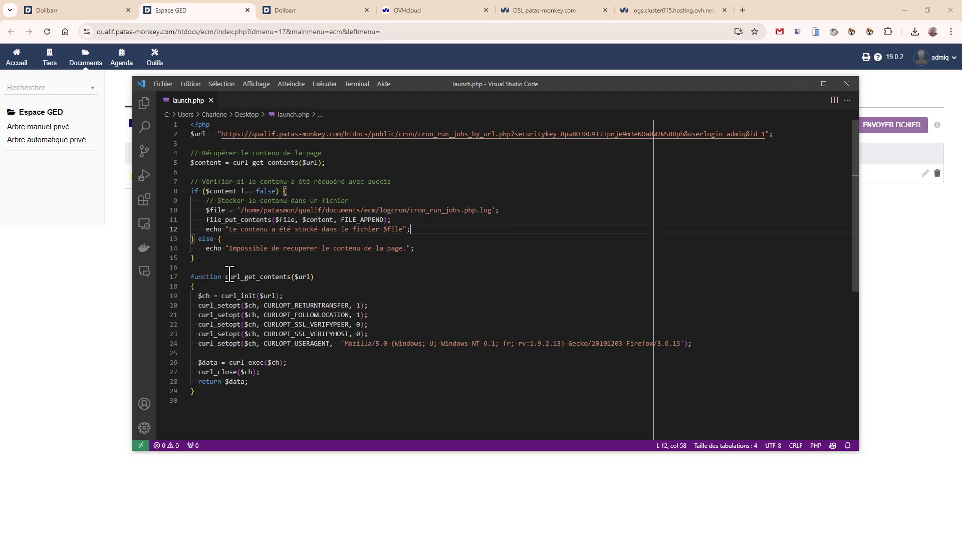
double_click(250, 276)
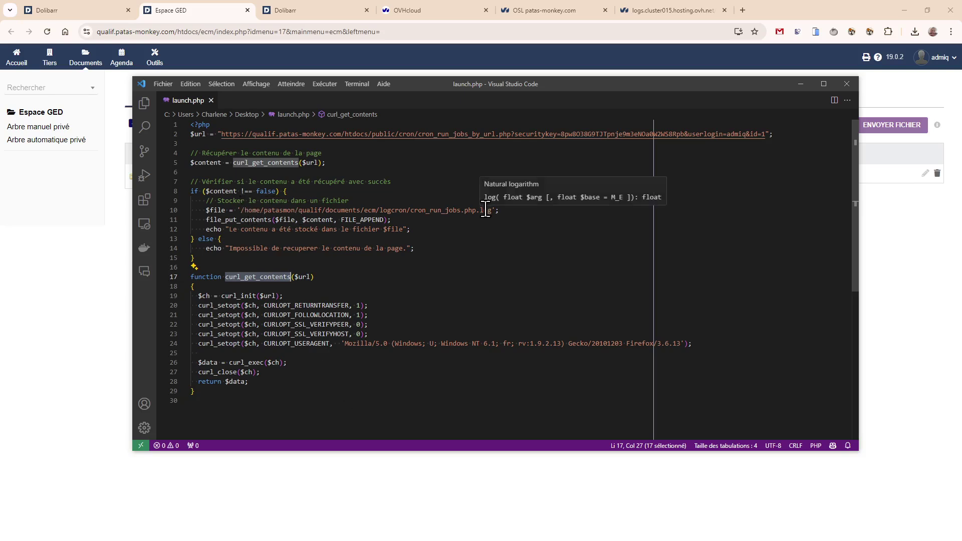
Switch to Dolibarr's GED space in the browser, download cron_run_jobs.php.log from the logcron directory, and preview its contents
click(77, 251)
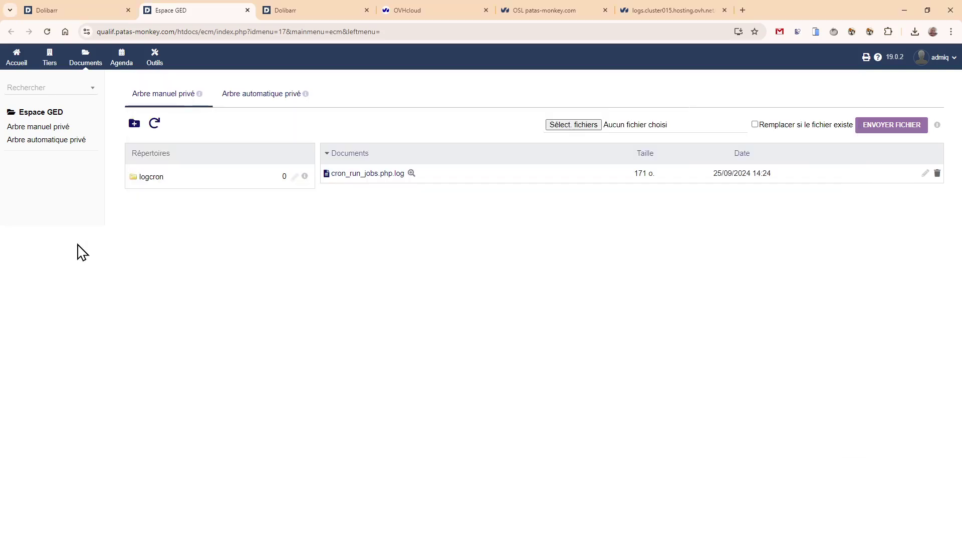
click(148, 179)
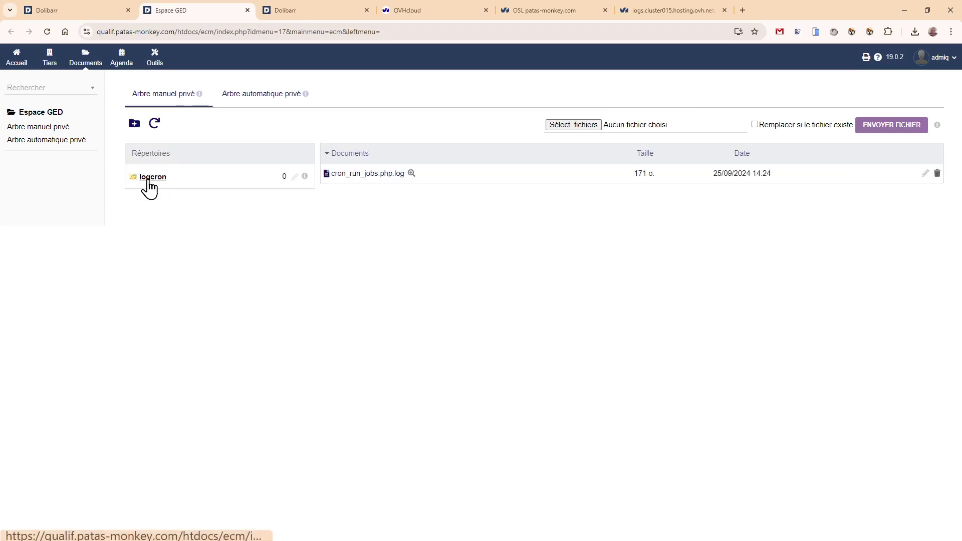
click(375, 175)
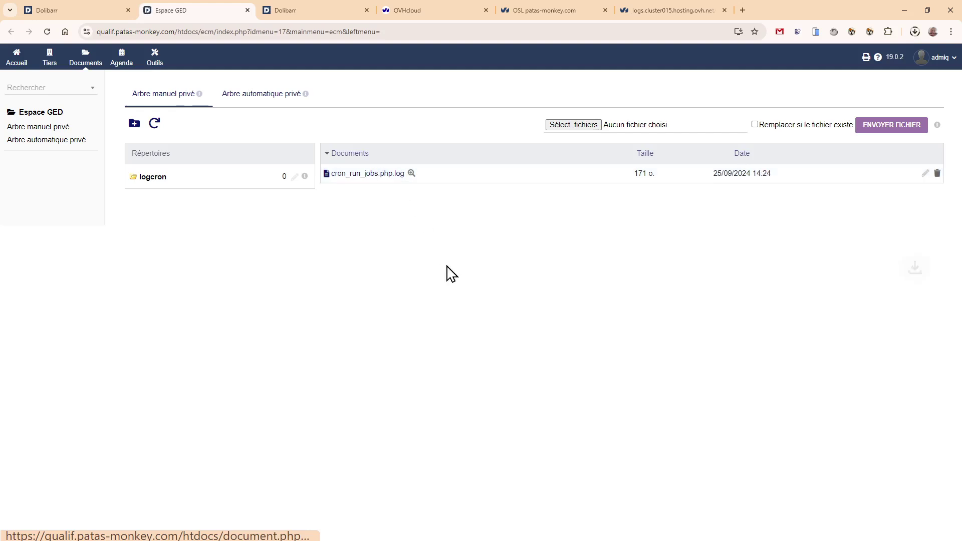
click(411, 173)
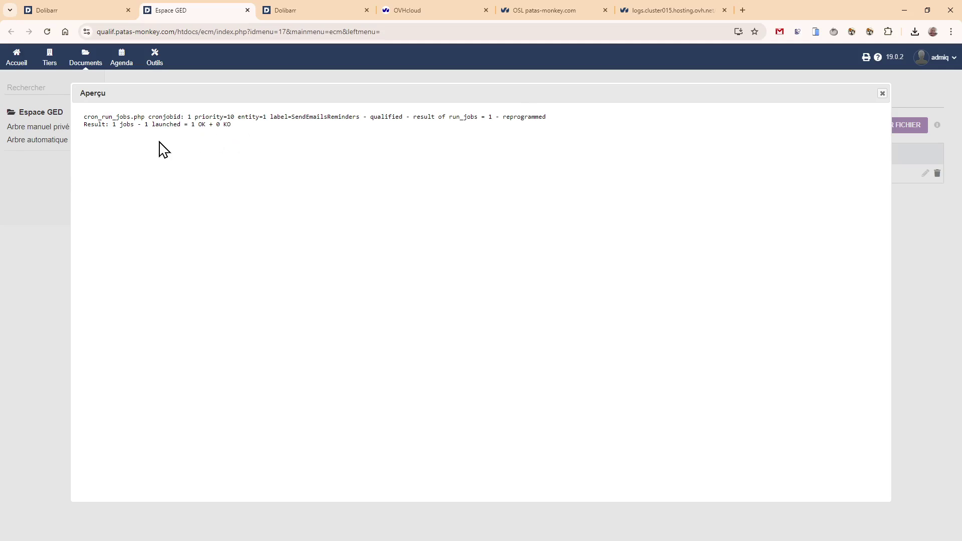
click(883, 94)
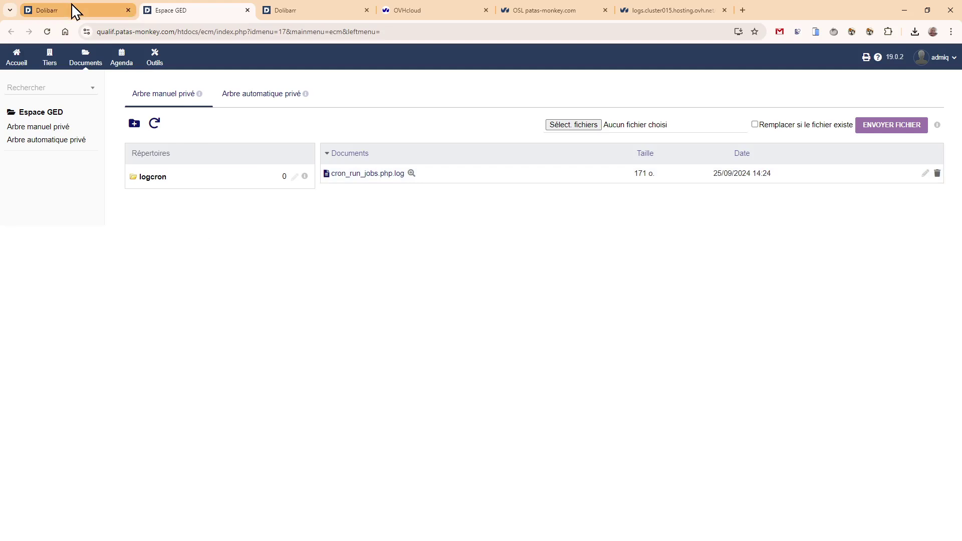
Open the raw cron log patas-monkey.com-25-09-2024.log from the OVHcloud hosting's website logs
click(441, 20)
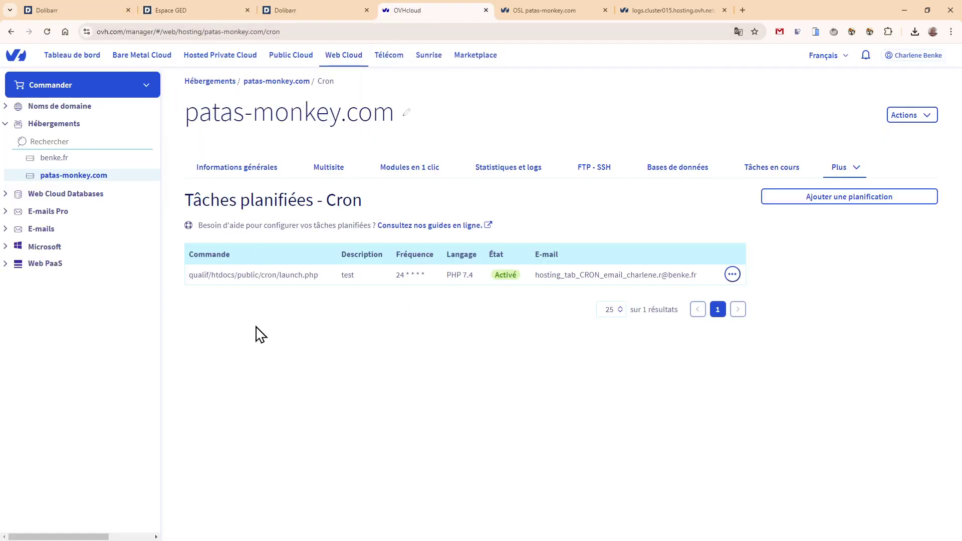
click(512, 175)
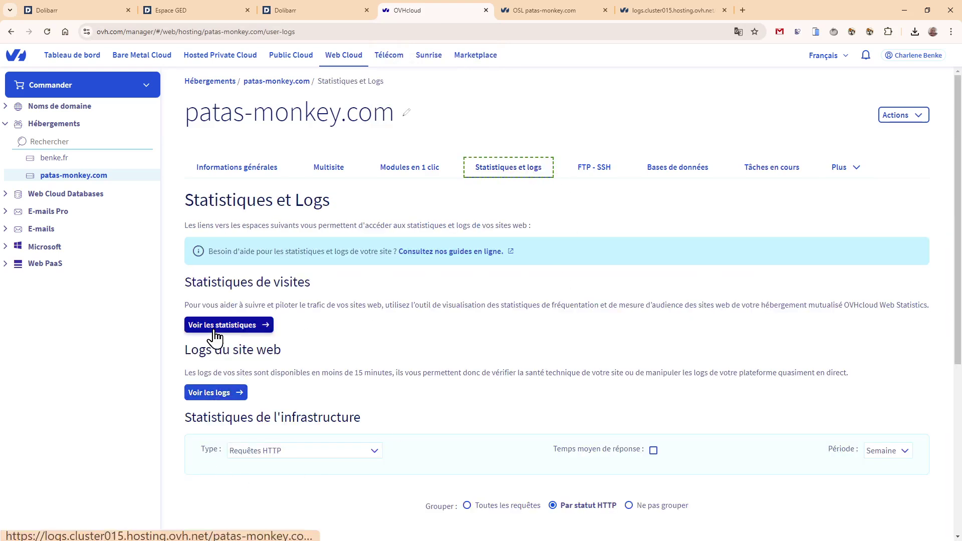
click(218, 395)
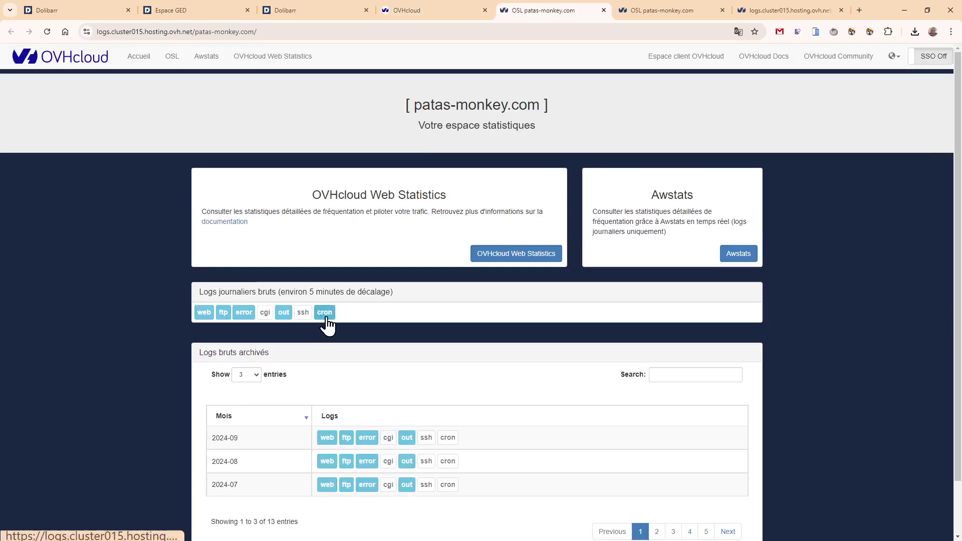
click(325, 315)
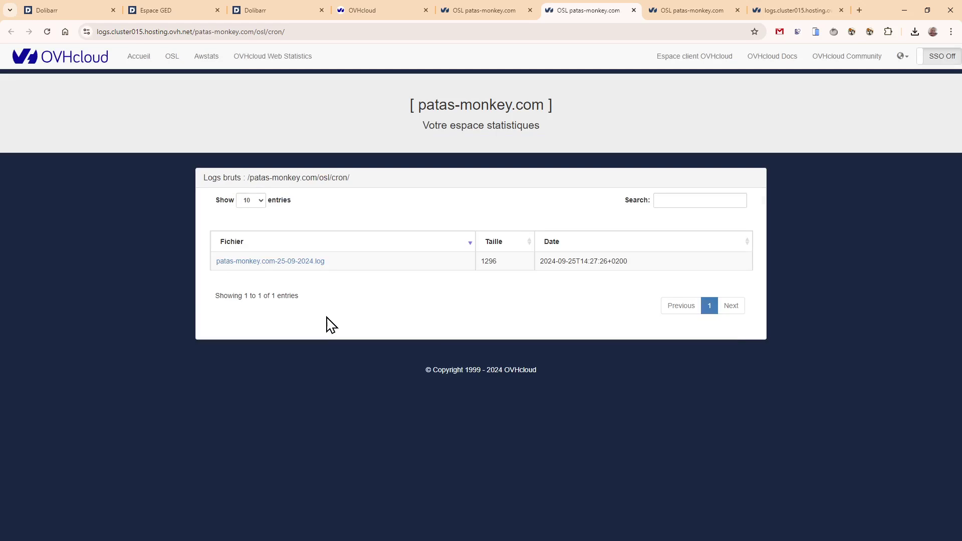
click(263, 261)
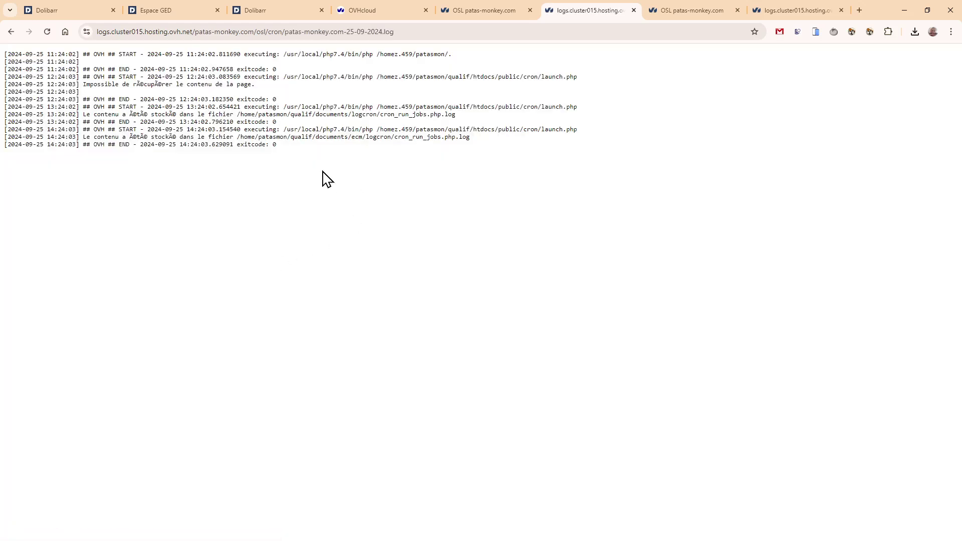
Examine the launch.php execution entries in the cron log, focusing on the 14:24 run, and close the log pages
drag(283, 169, 195, 48)
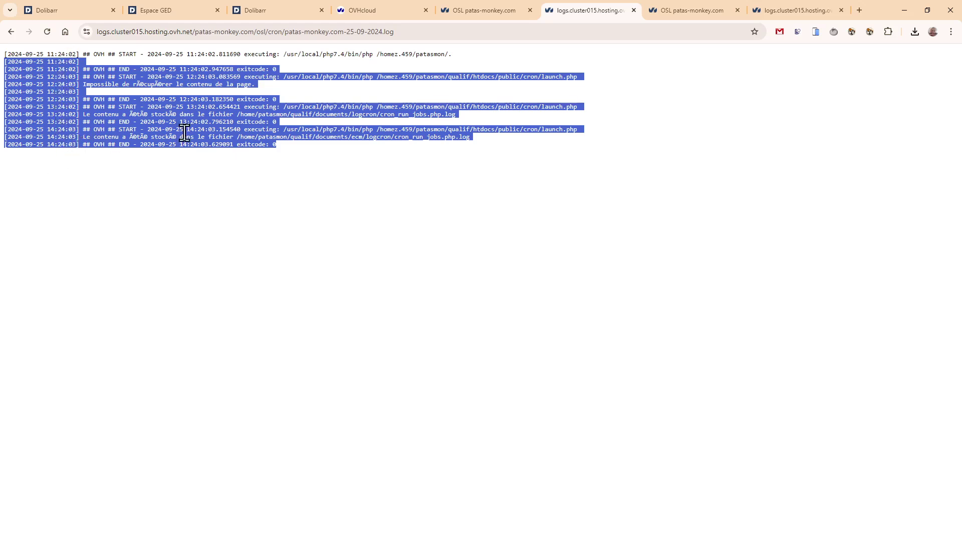
click(288, 146)
drag(287, 147, 139, 139)
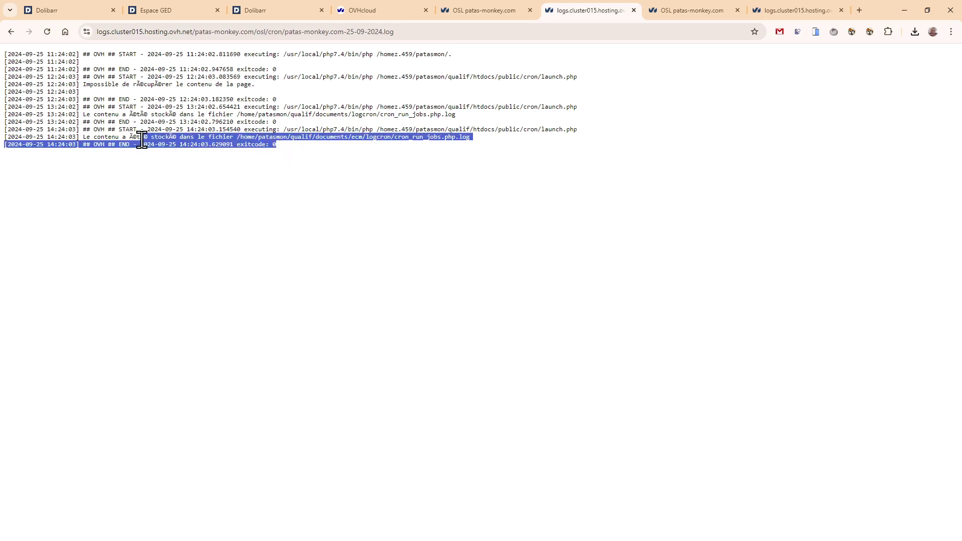
click(142, 140)
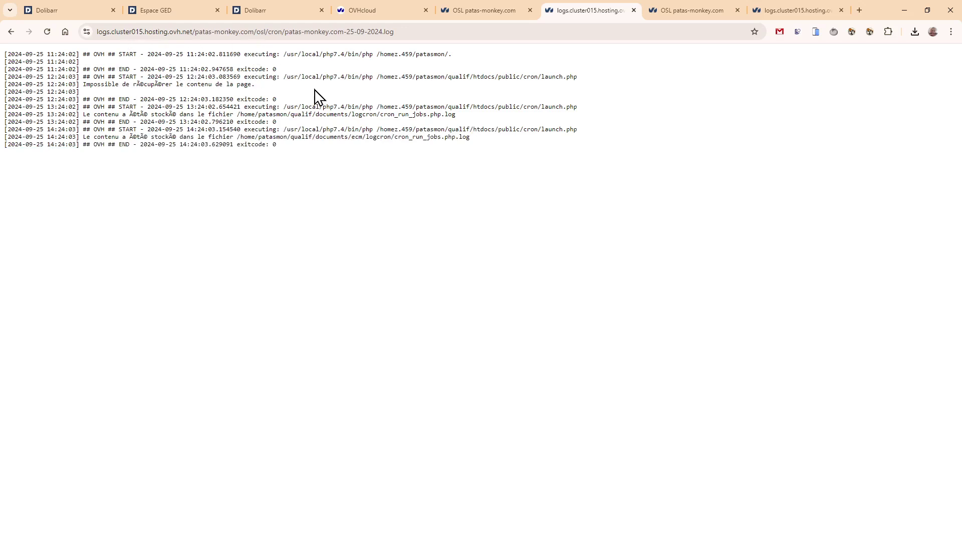
click(633, 10)
click(633, 10)
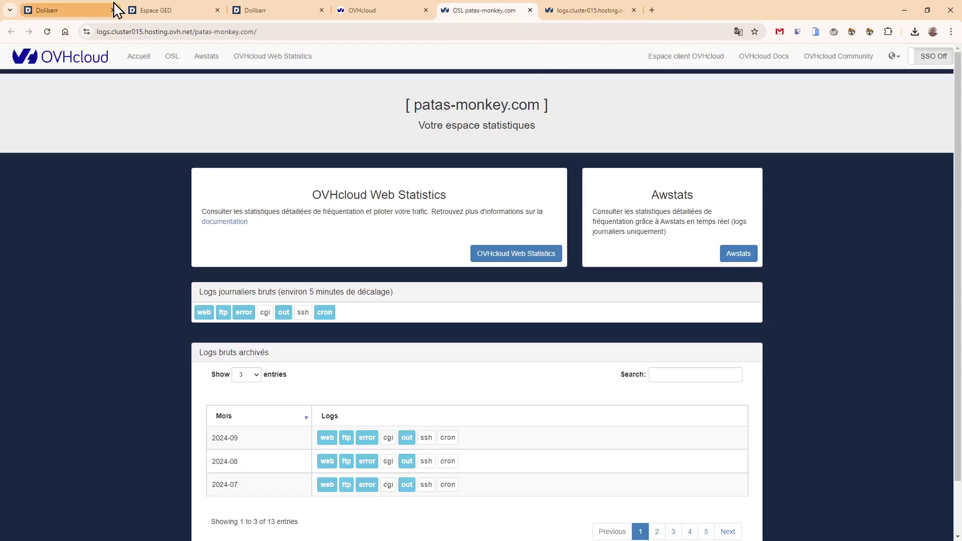
Review Dolibarr's PHP information, the scheduled jobs configuration, the OVHcloud logs page, and the GED space once more
click(250, 10)
mouse_move(161, 1)
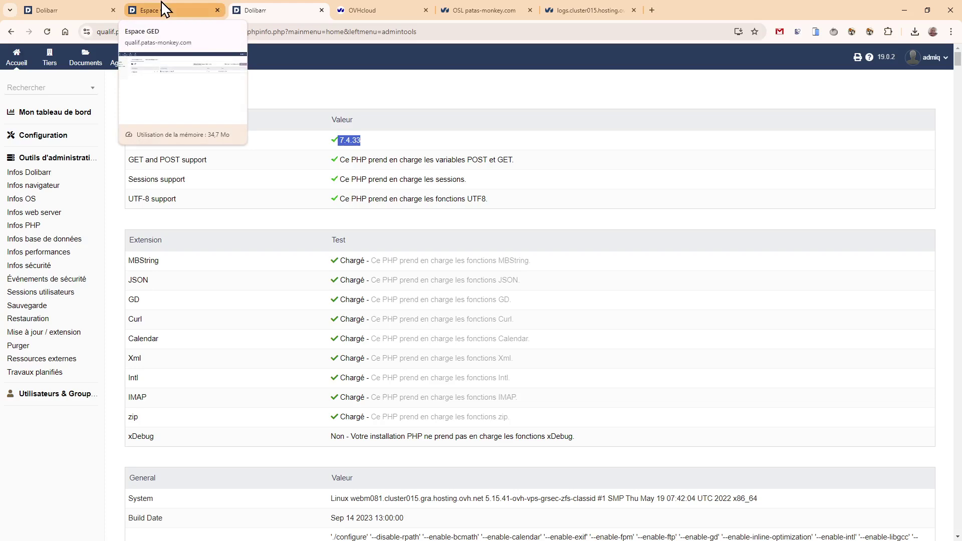
click(161, 1)
click(45, 15)
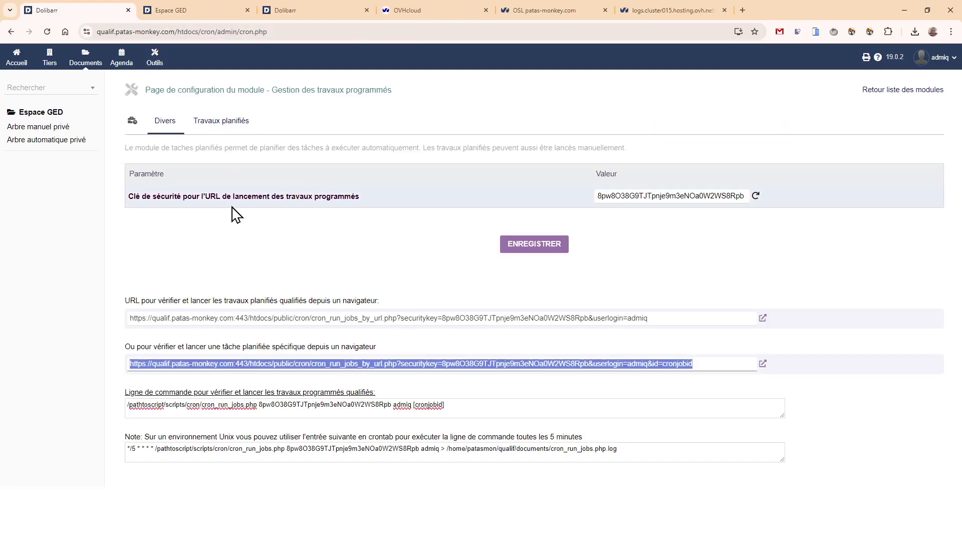
click(307, 9)
click(402, 10)
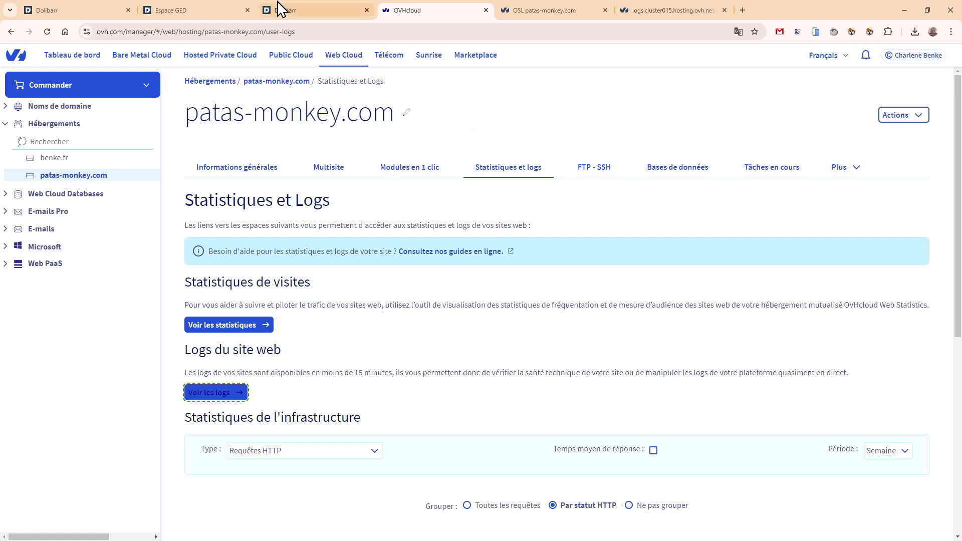
click(76, 10)
click(143, 10)
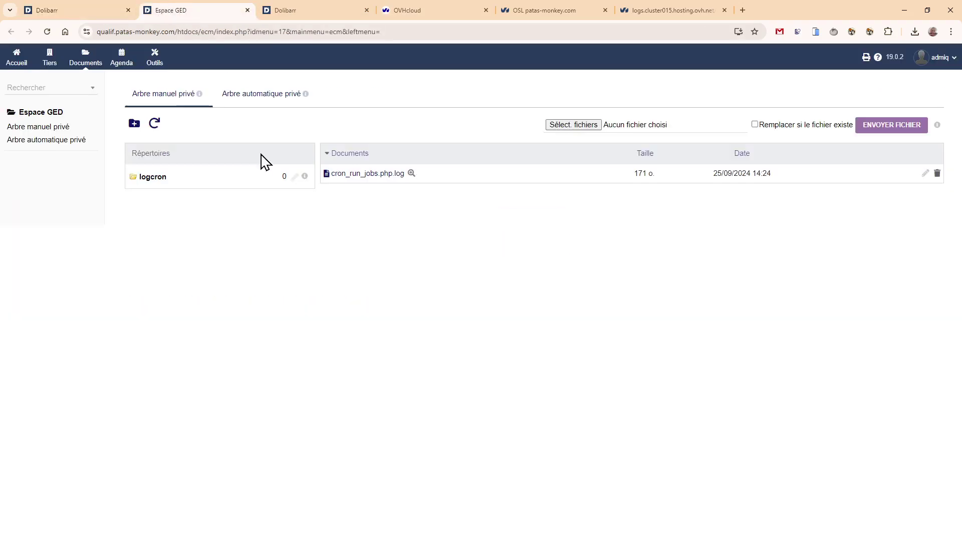